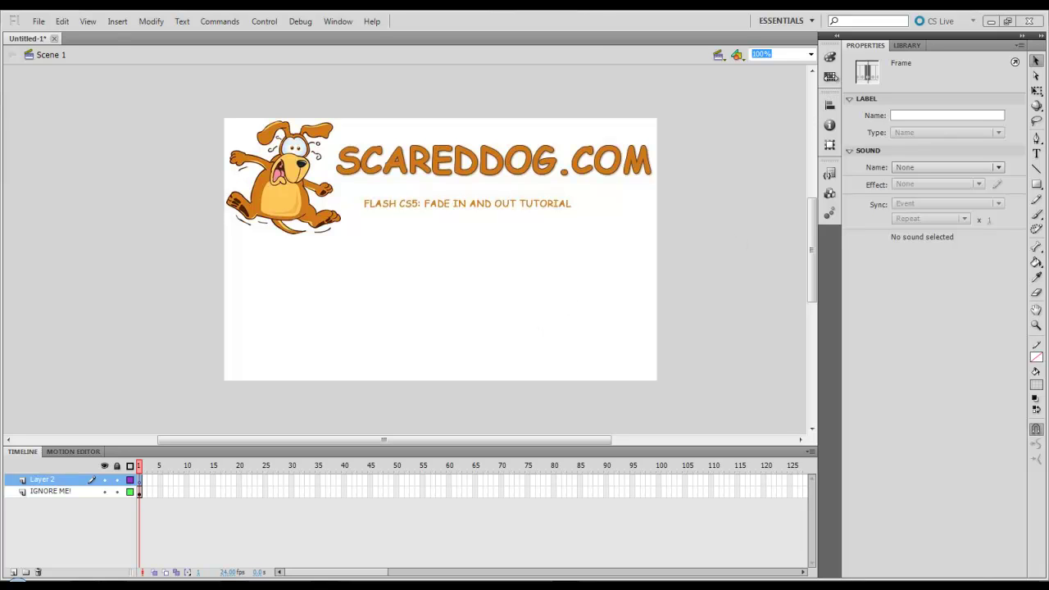
Rearrange the Swatches and Info panels, then reset the Essentials workspace to its defaults
drag(670, 51, 671, 51)
drag(830, 105, 681, 446)
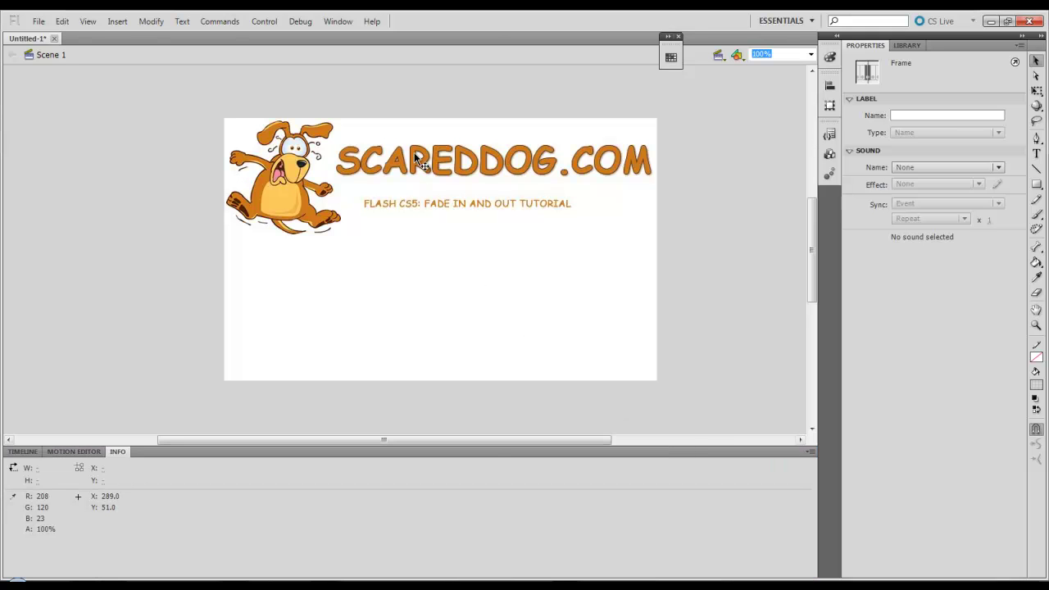
click(336, 22)
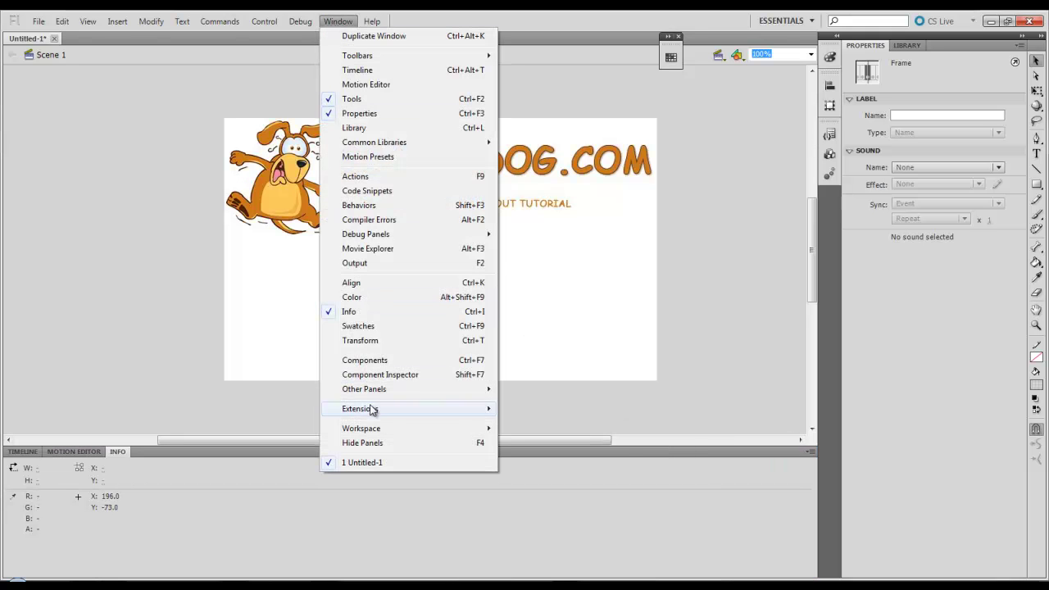
mouse_move(369, 428)
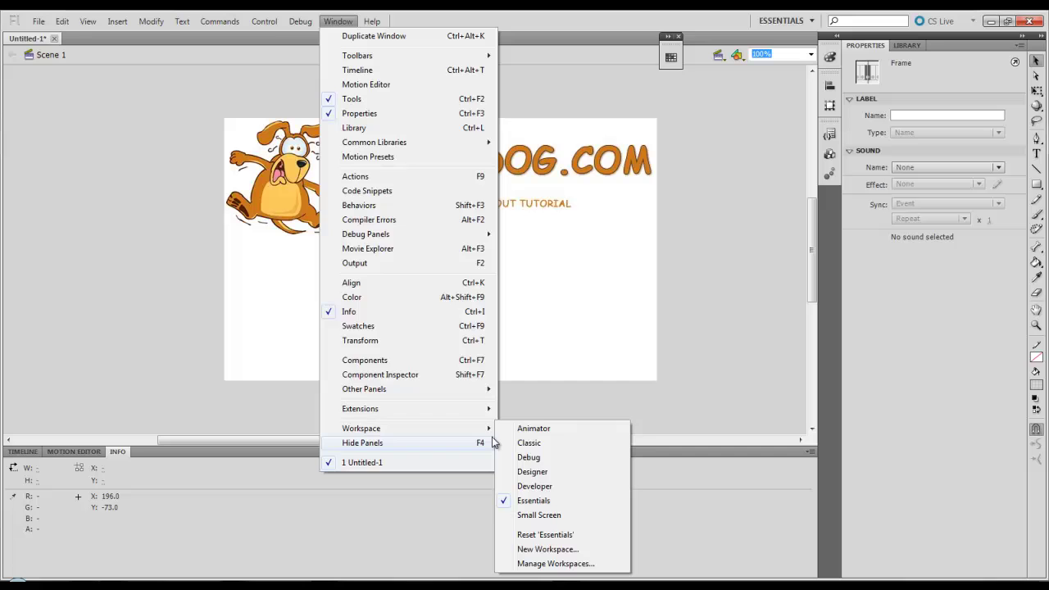
click(545, 535)
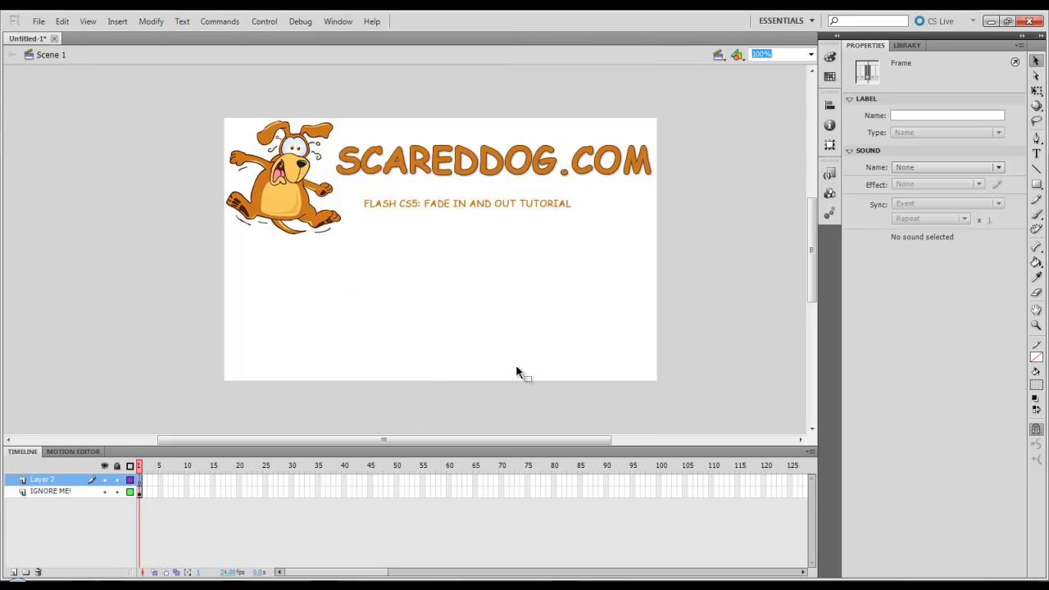
Clear the stage selection and make Layer 2 the active layer
click(490, 335)
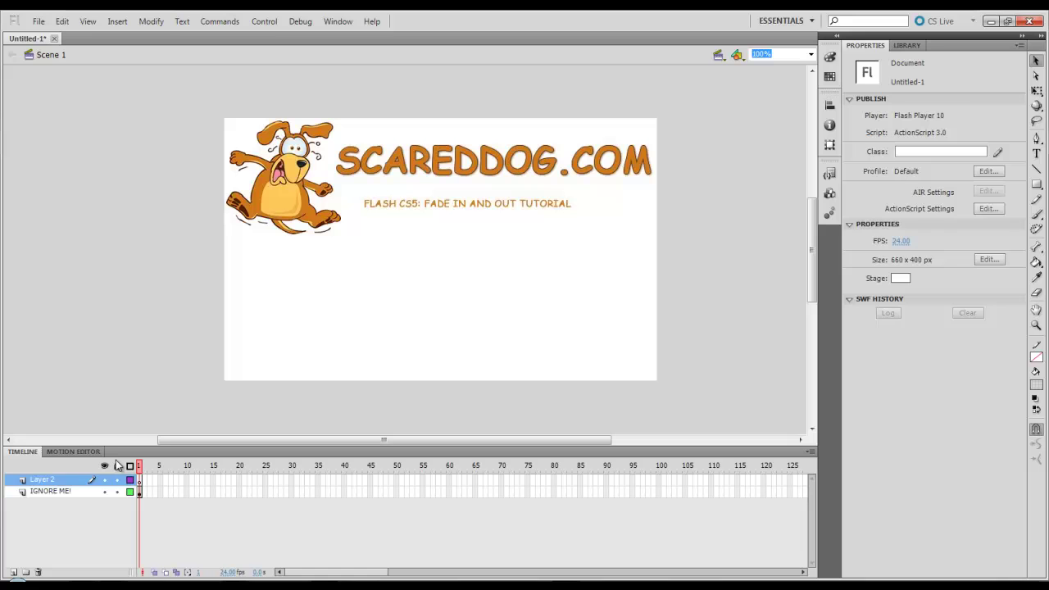
click(50, 491)
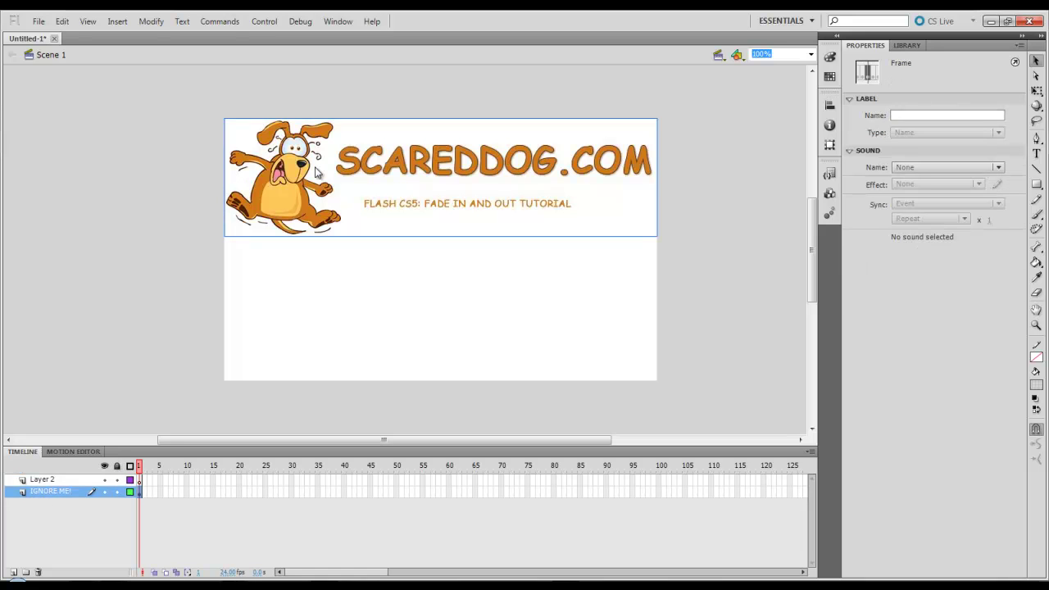
click(369, 282)
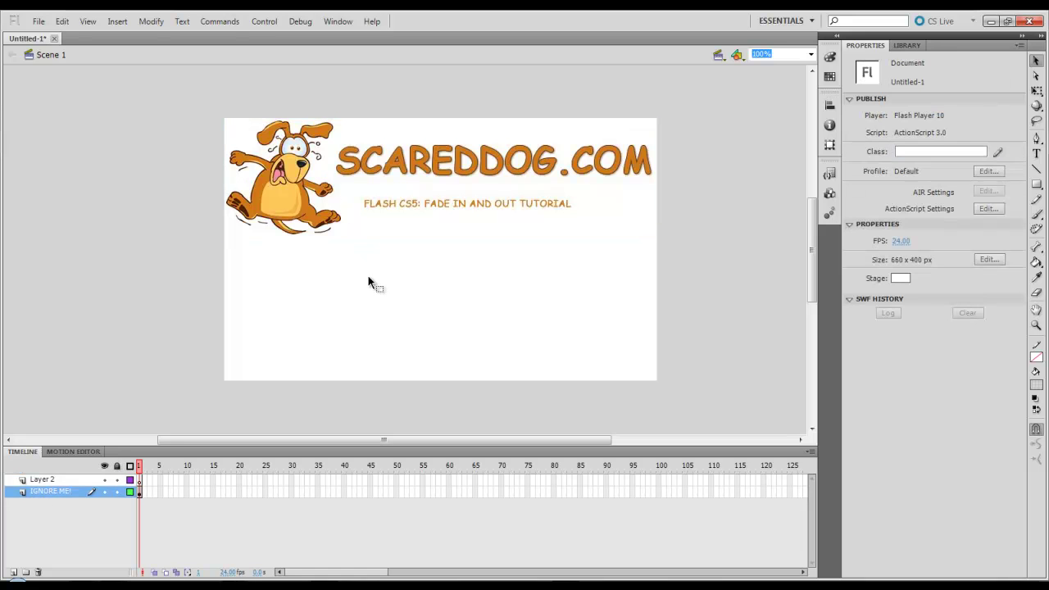
click(54, 480)
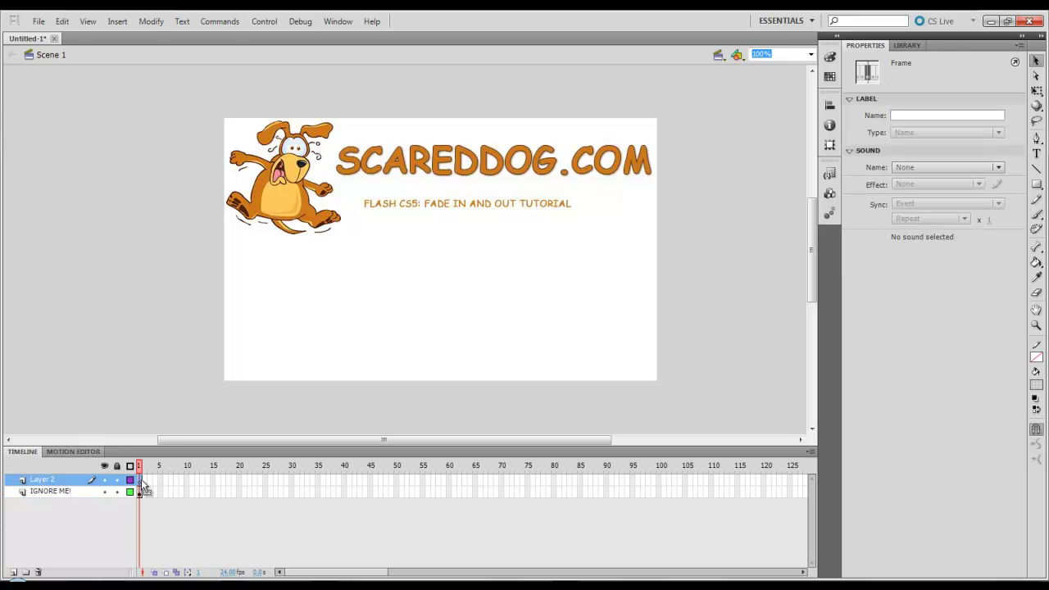
Import Car1 to the stage as a single image rather than an image sequence
click(39, 22)
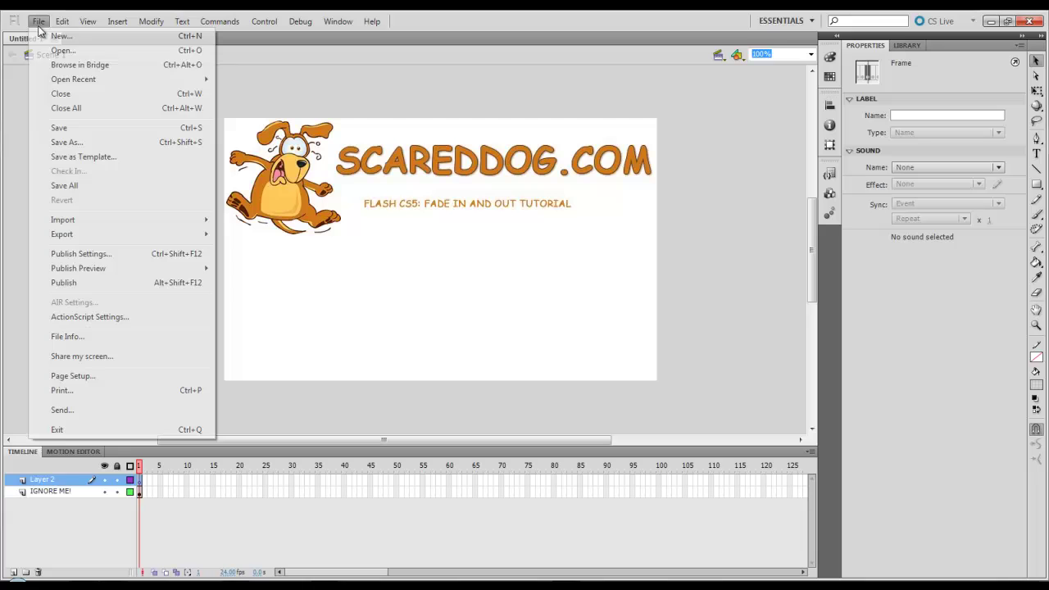
mouse_move(94, 222)
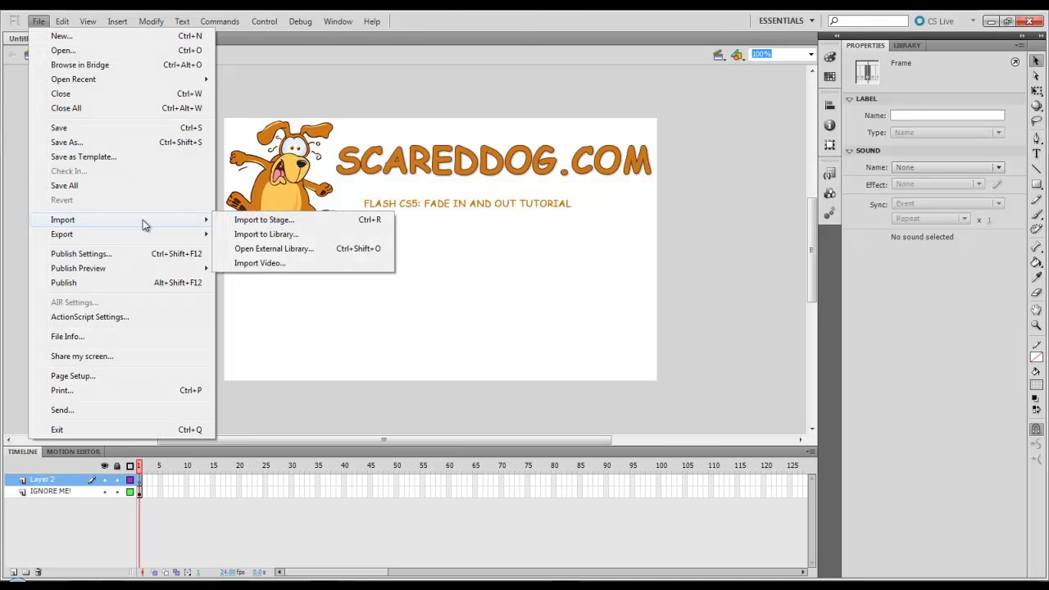
click(250, 221)
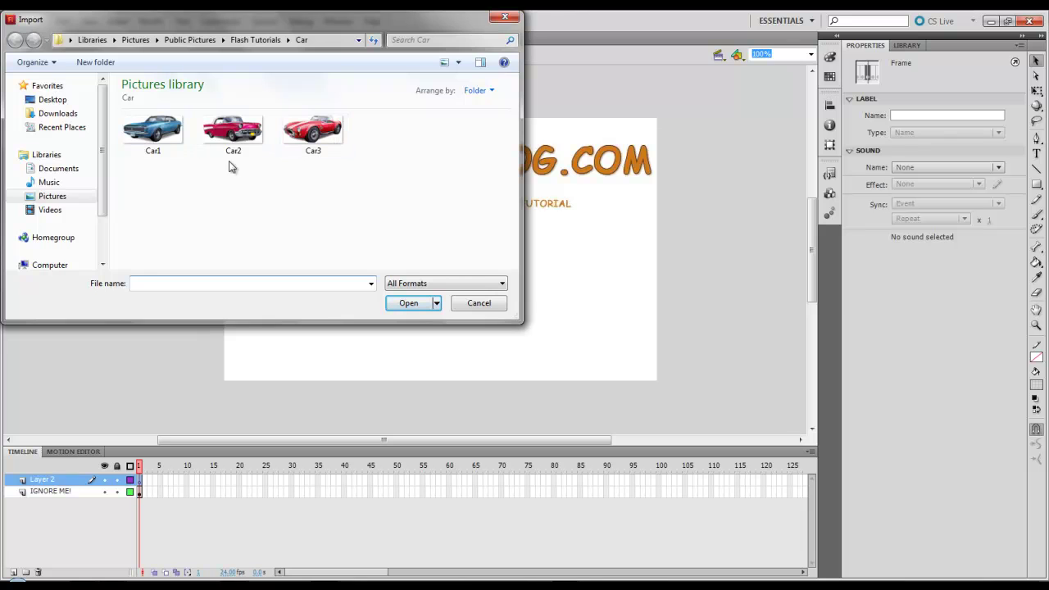
drag(165, 188, 349, 115)
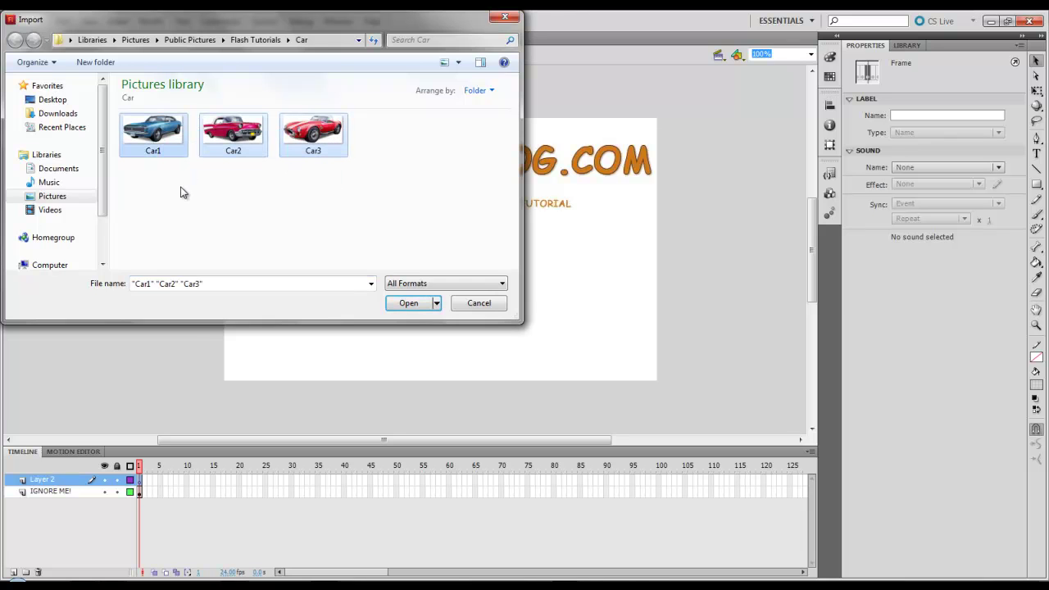
click(157, 141)
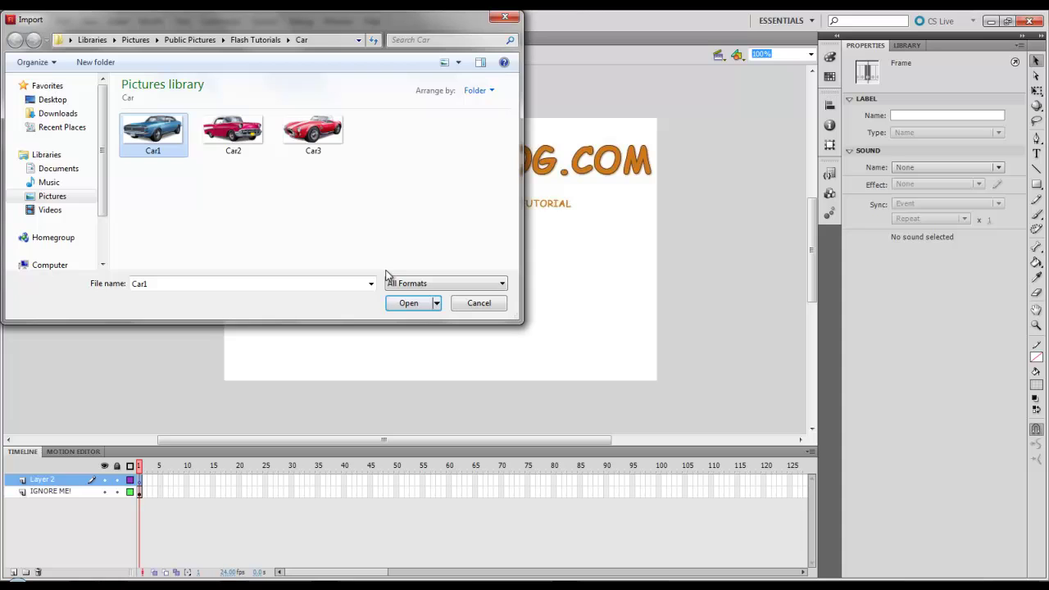
click(408, 303)
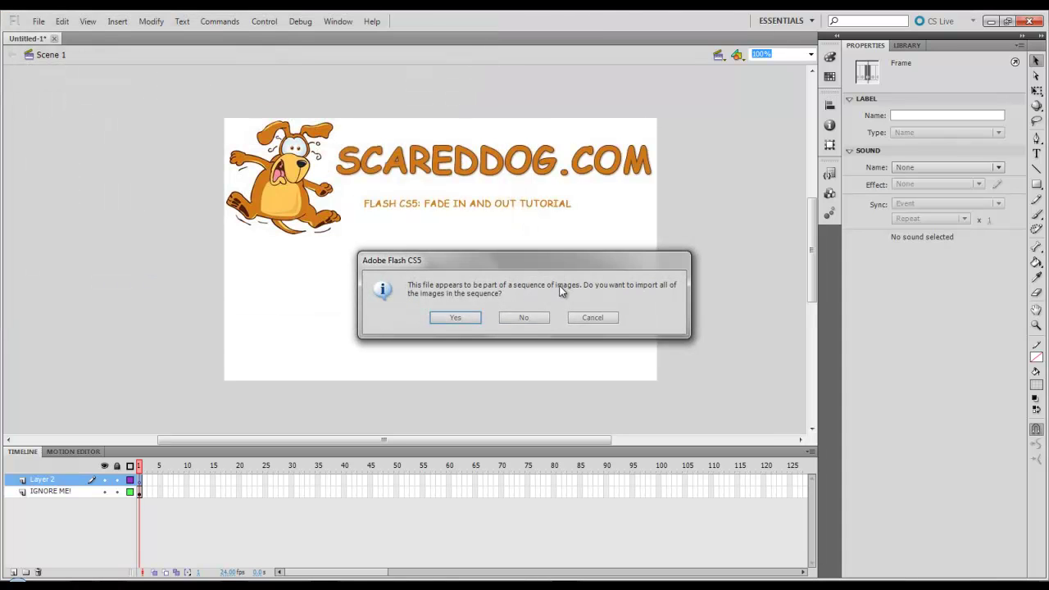
click(525, 318)
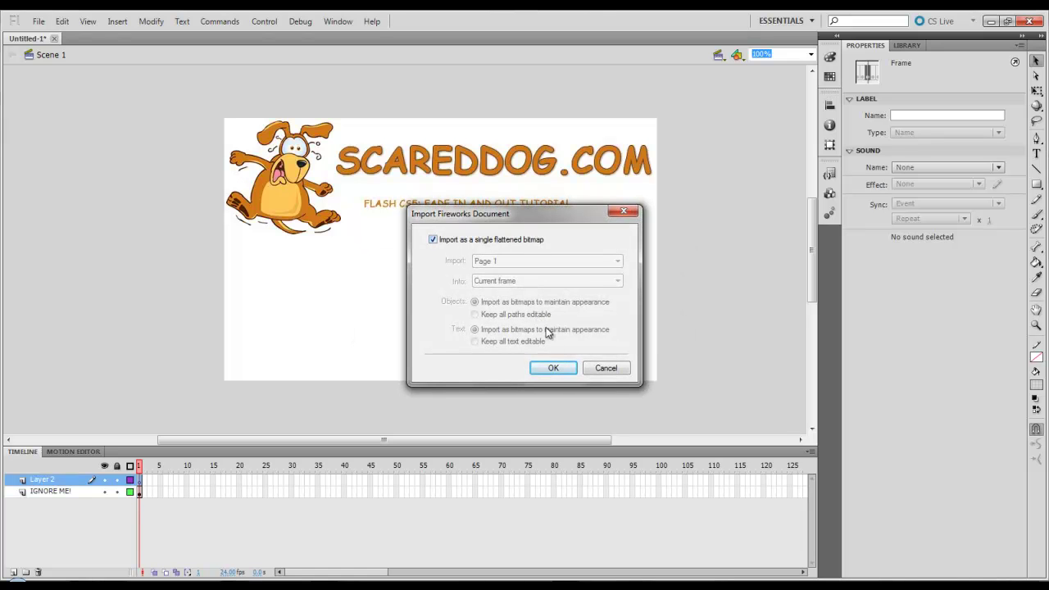
Place the flattened Car1 bitmap at the stage's lower middle and convert it to Movie Clip 'carClip'
click(554, 369)
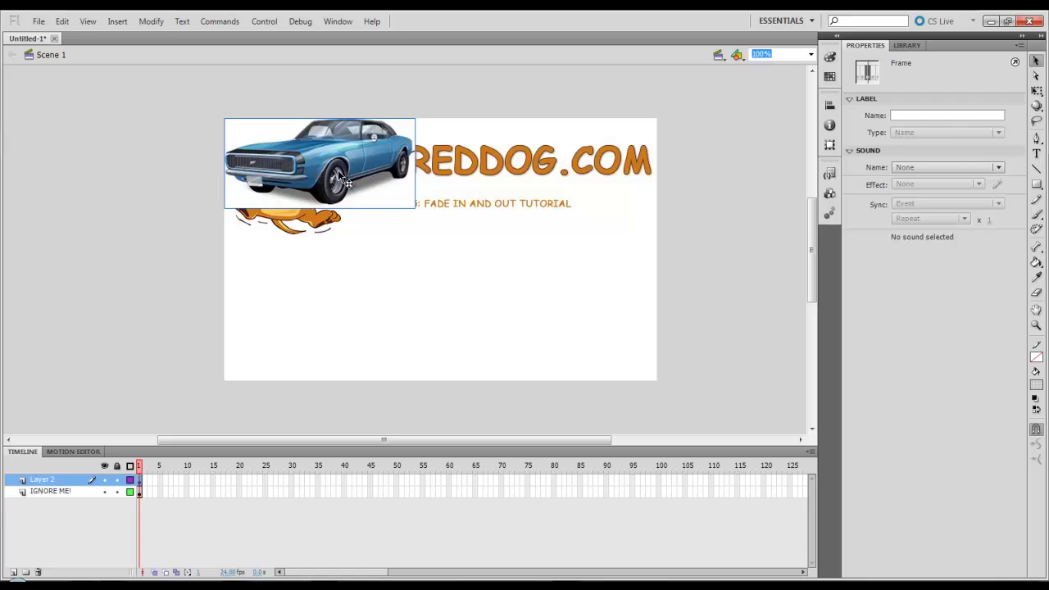
drag(337, 170, 488, 313)
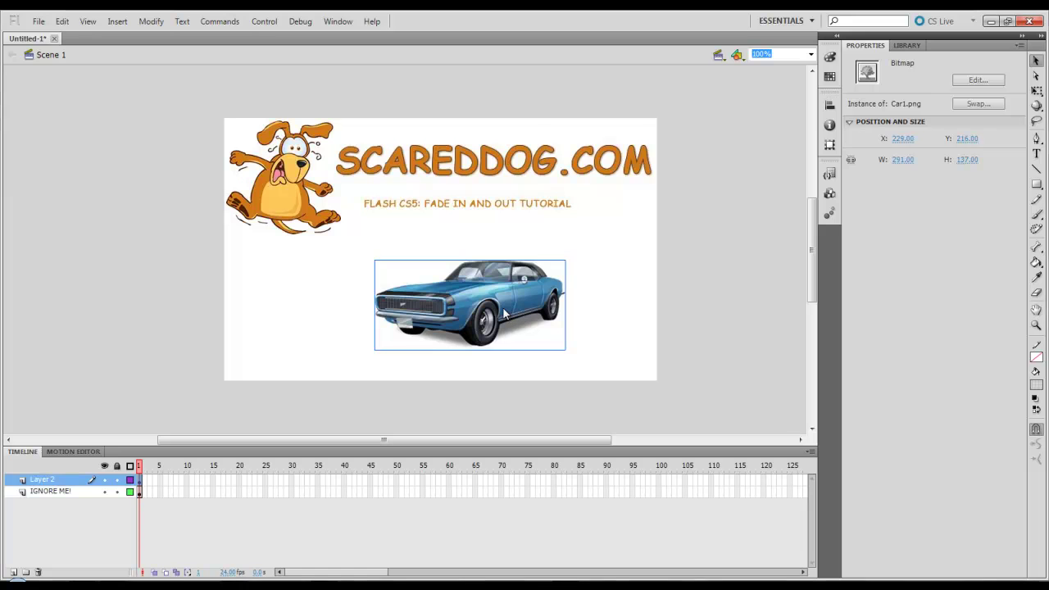
key(F8)
click(463, 149)
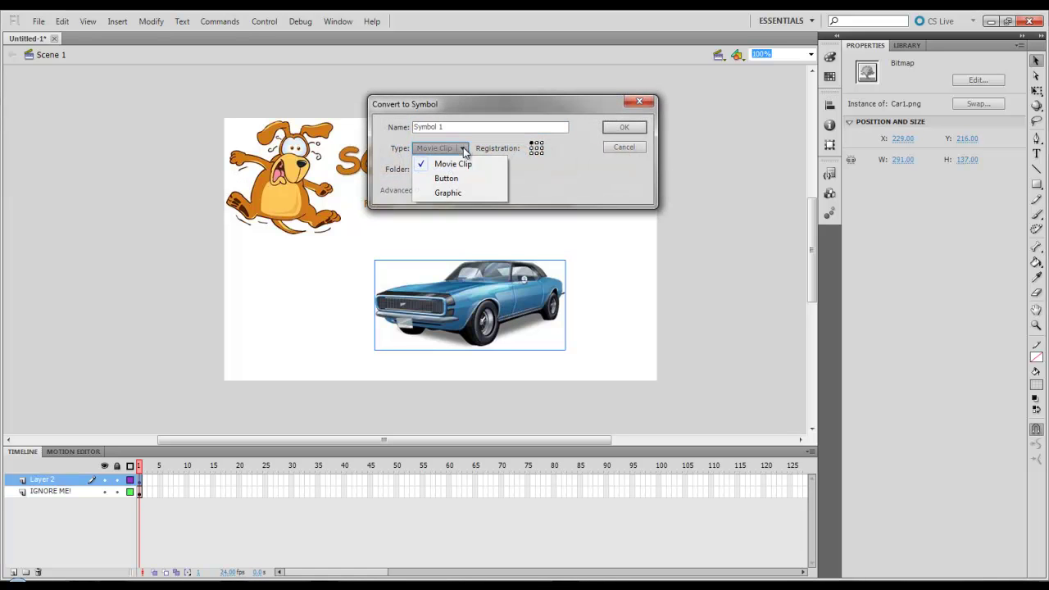
click(464, 163)
click(450, 128)
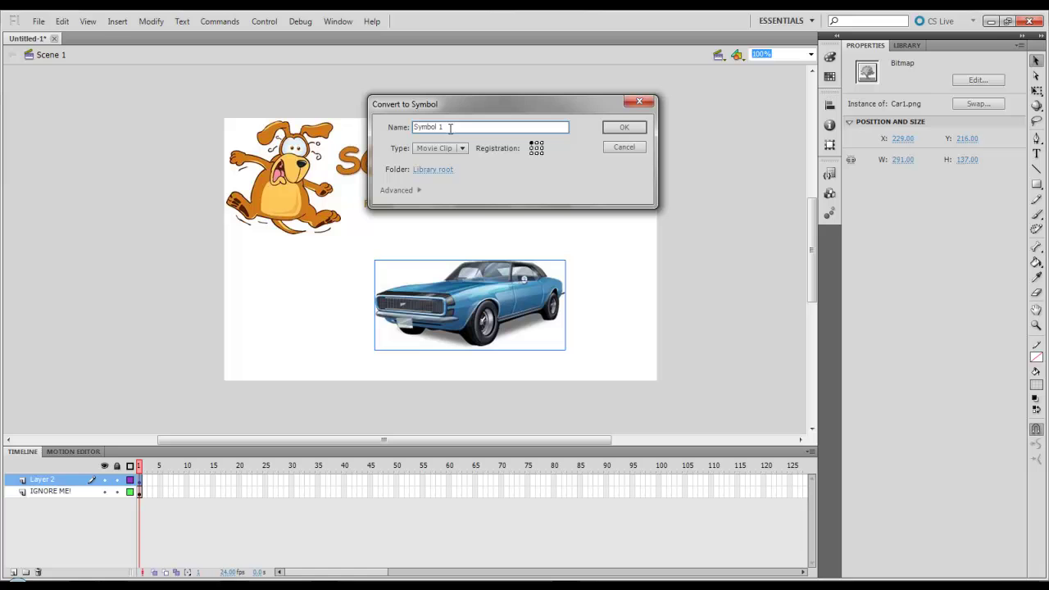
double_click(450, 128)
text(carClip)
click(622, 129)
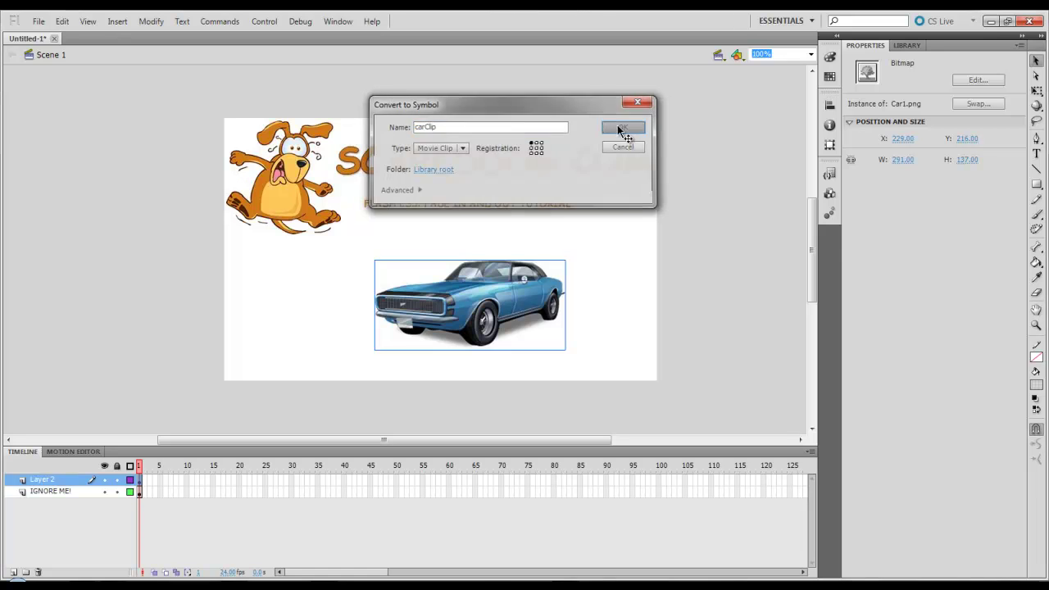
Inside carClip, insert a keyframe at frame 100 on Layer 1
double_click(490, 293)
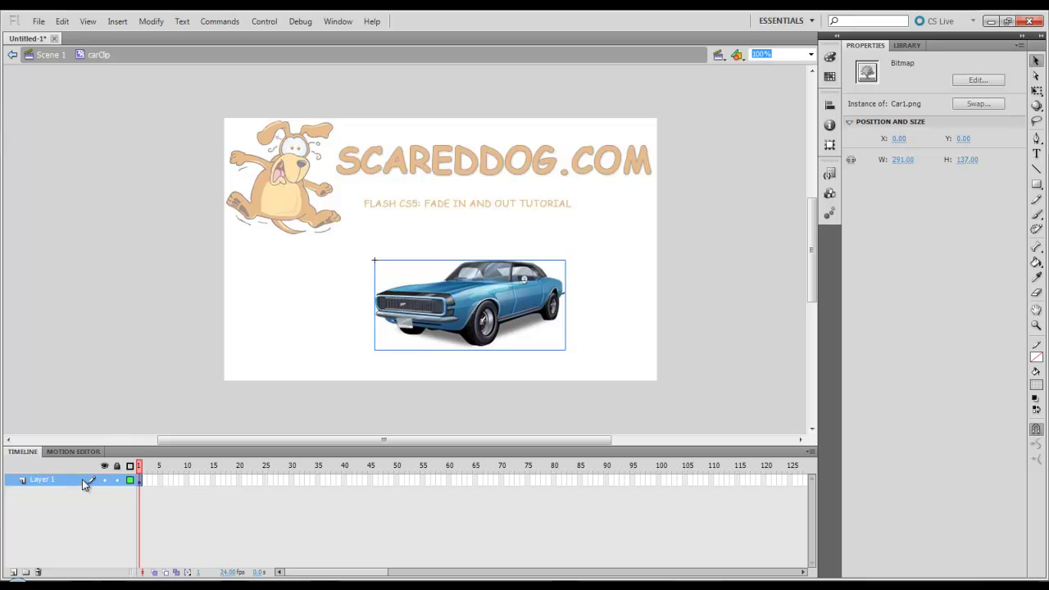
drag(332, 572, 368, 572)
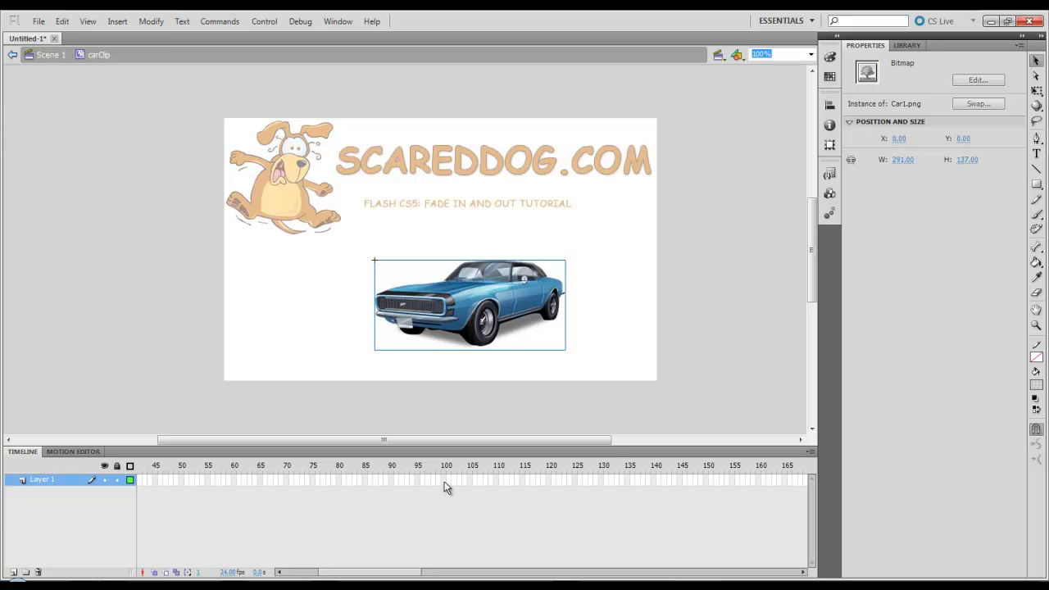
click(445, 482)
right_click(445, 484)
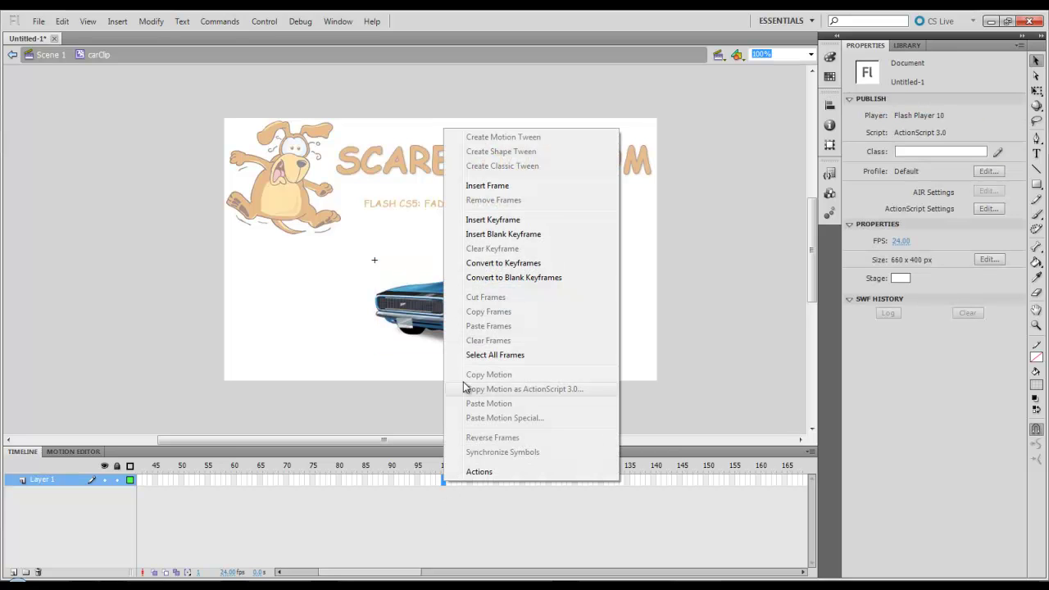
click(489, 263)
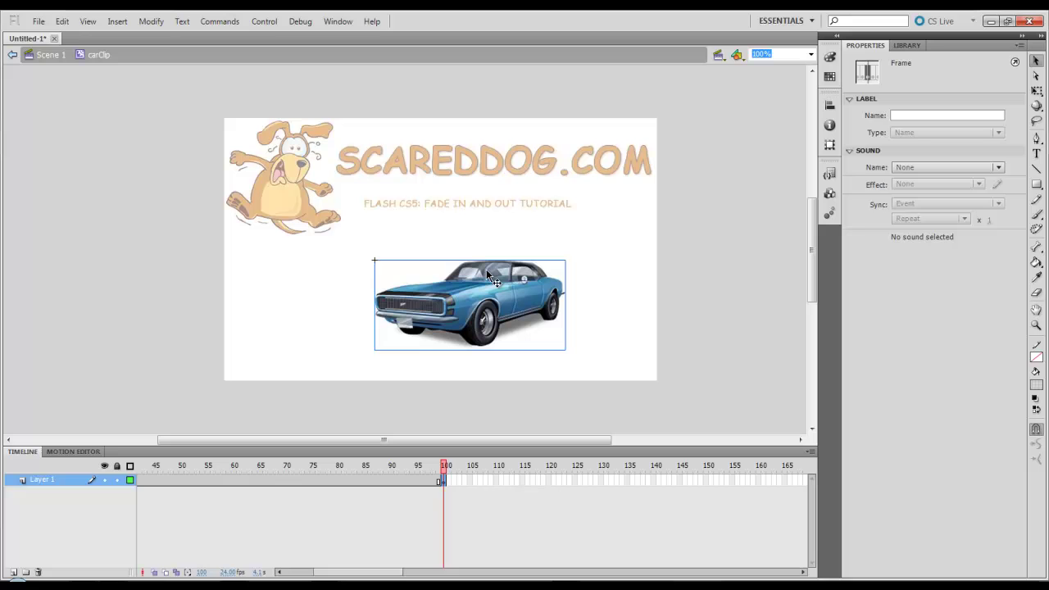
Create a classic tween across frames 1–100 and scrub back to frame 1
scroll(453, 545, left, 5)
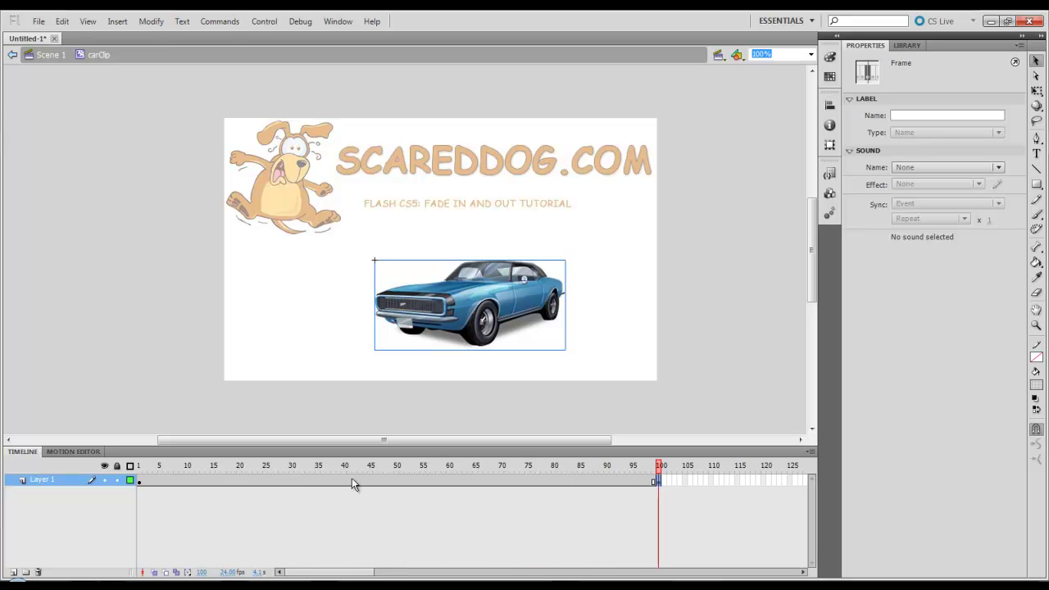
right_click(351, 482)
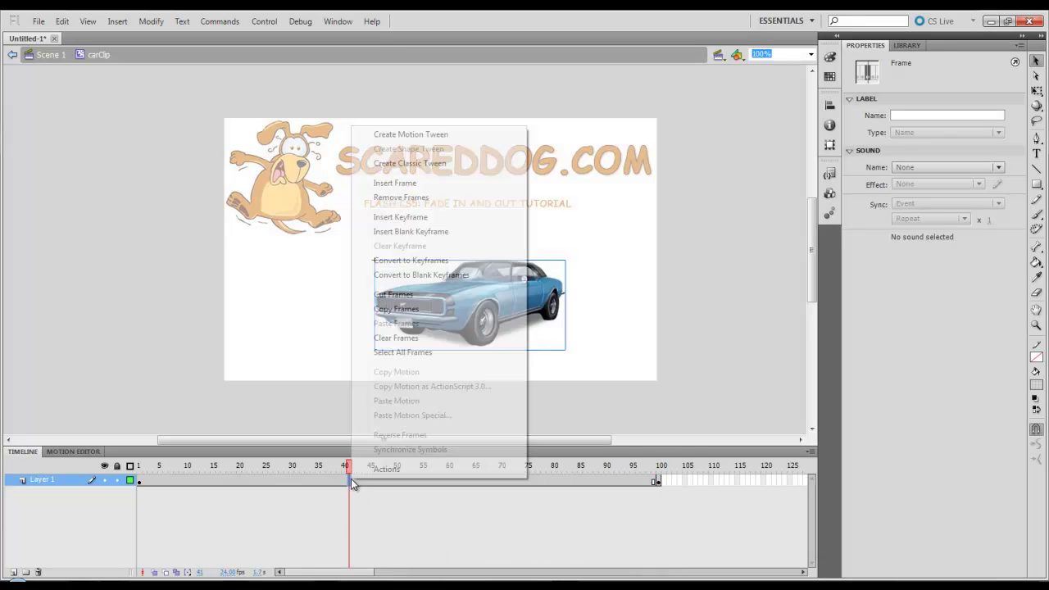
click(408, 165)
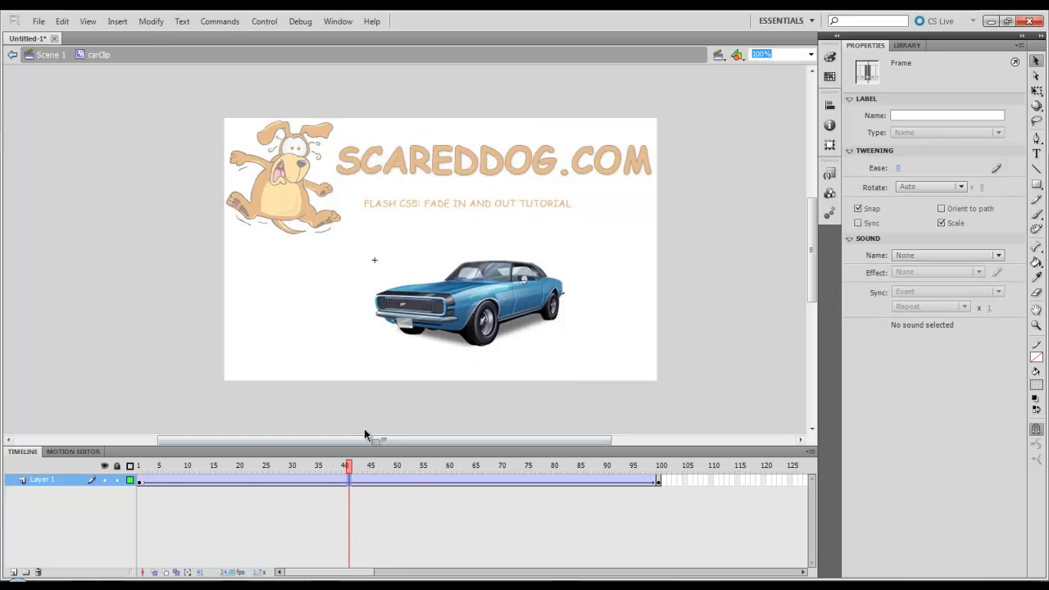
drag(352, 469, 139, 464)
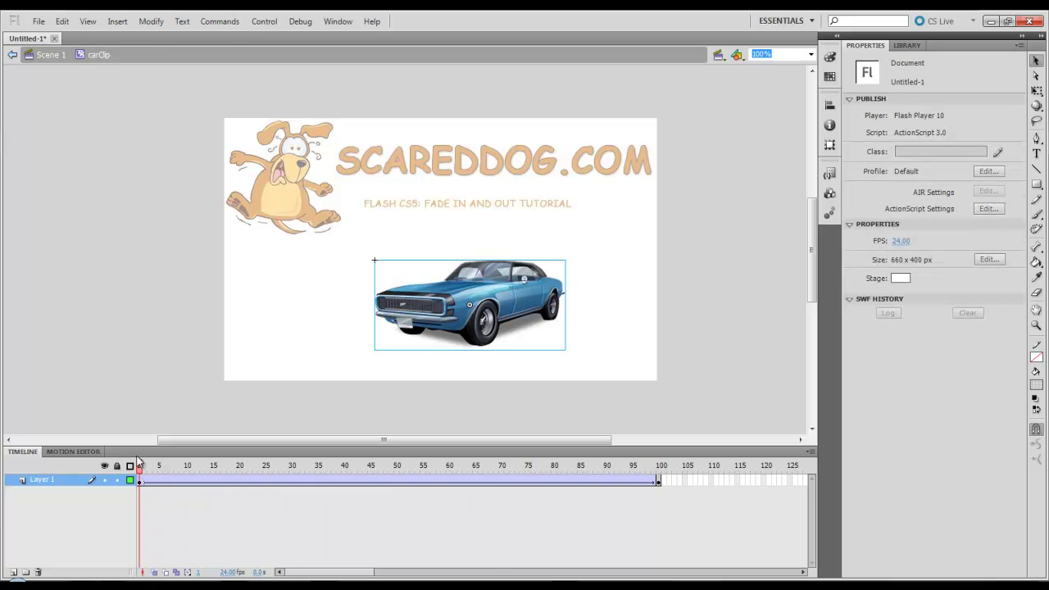
Insert keyframes at frames 10 and 90 on the car layer
click(189, 484)
right_click(190, 485)
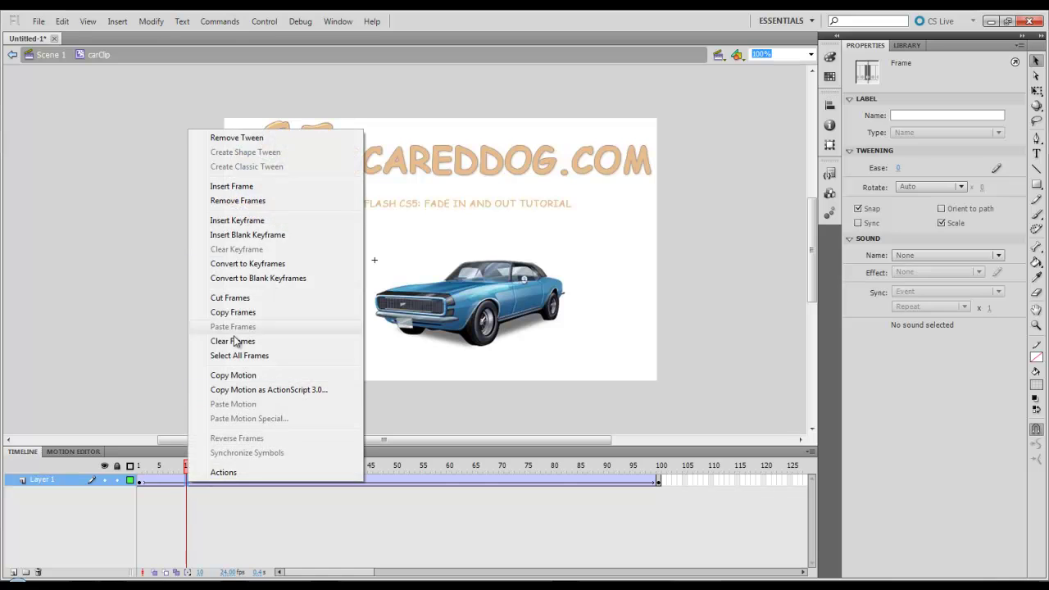
click(242, 222)
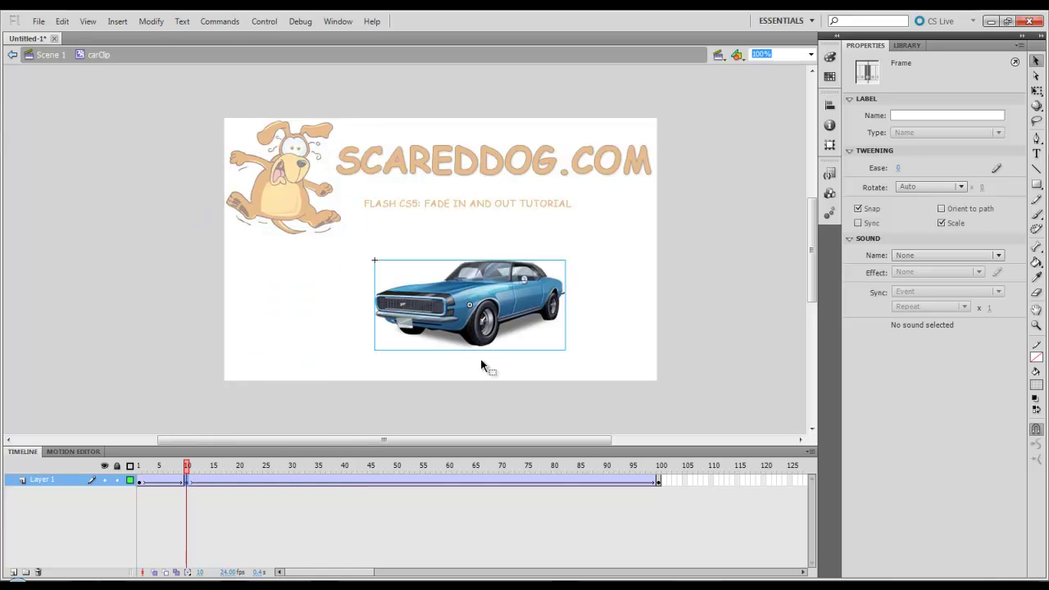
click(606, 484)
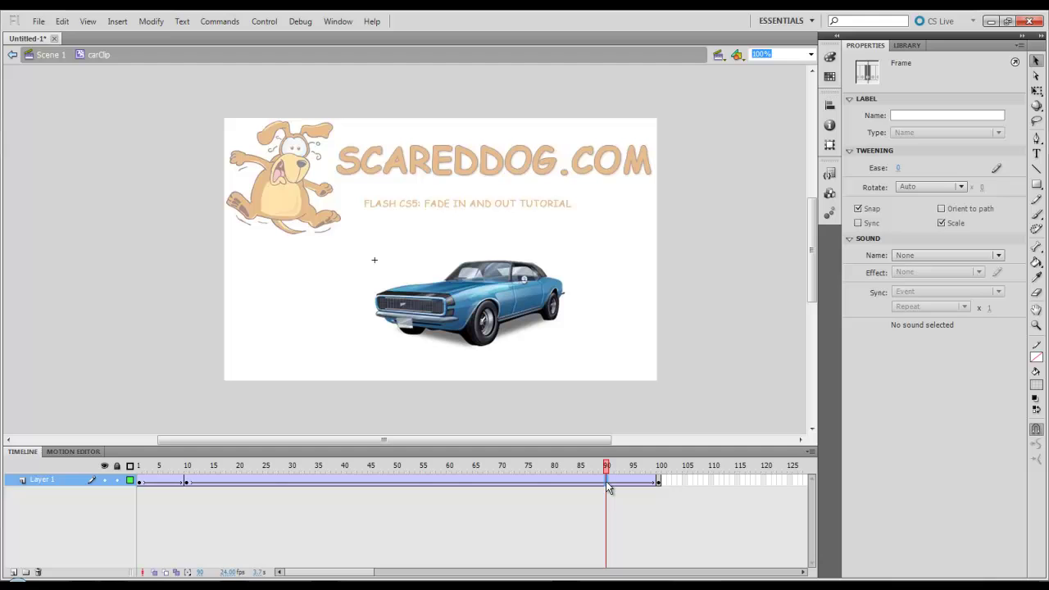
right_click(606, 485)
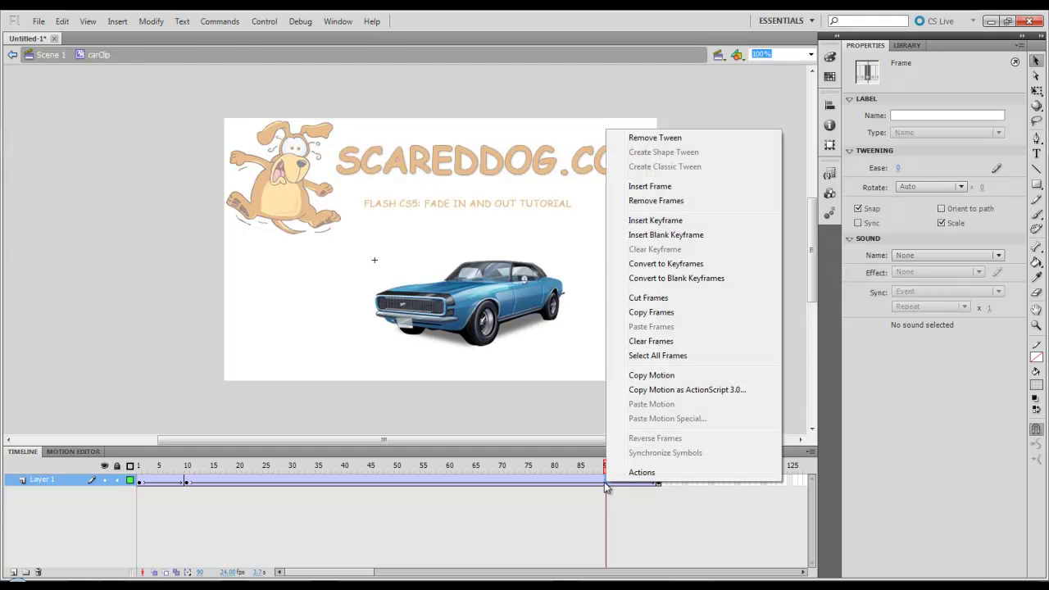
click(630, 221)
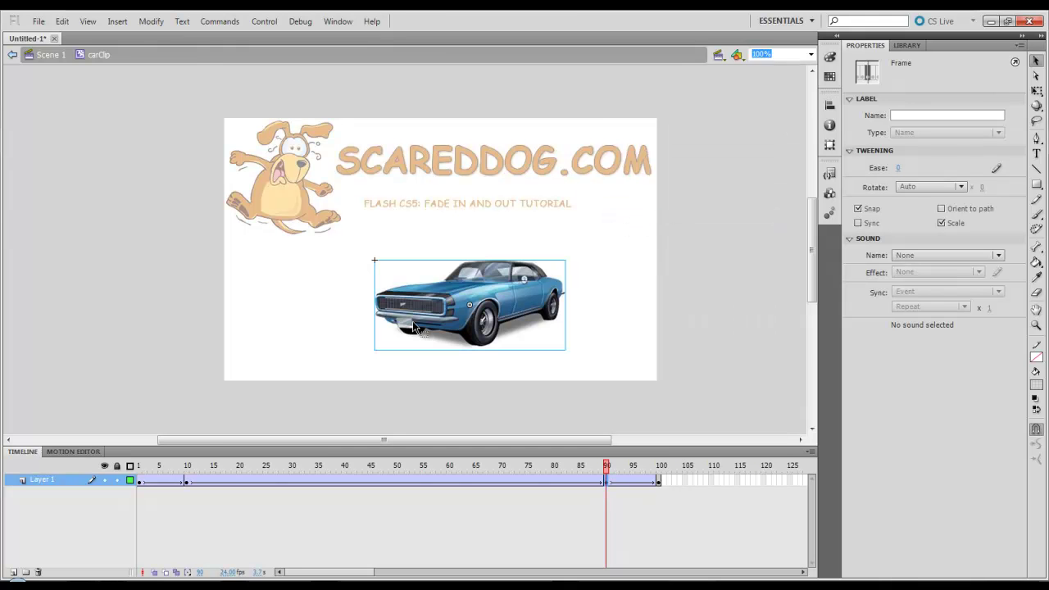
Set the car's Color Effect to Alpha 0% at frame 1
click(139, 481)
click(459, 308)
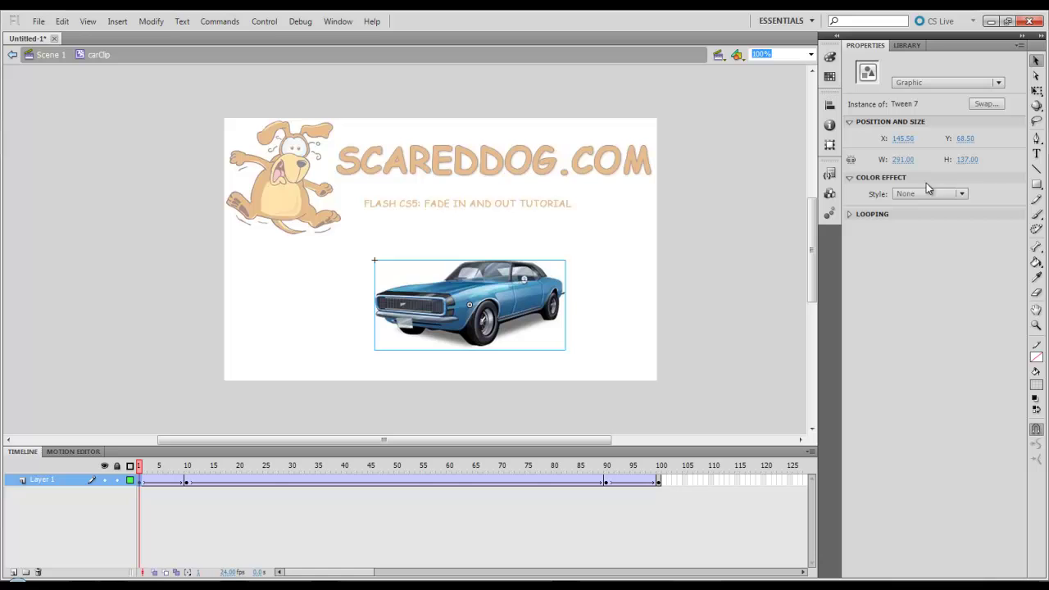
click(962, 195)
click(942, 267)
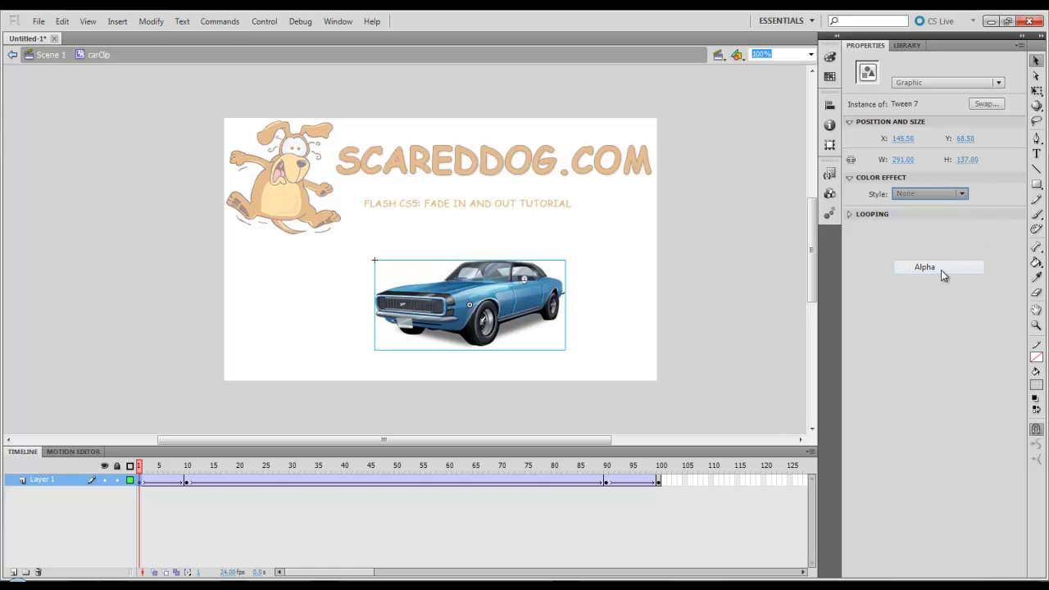
mouse_move(897, 214)
mouse_down()
mouse_move(964, 216)
mouse_move(894, 222)
mouse_up()
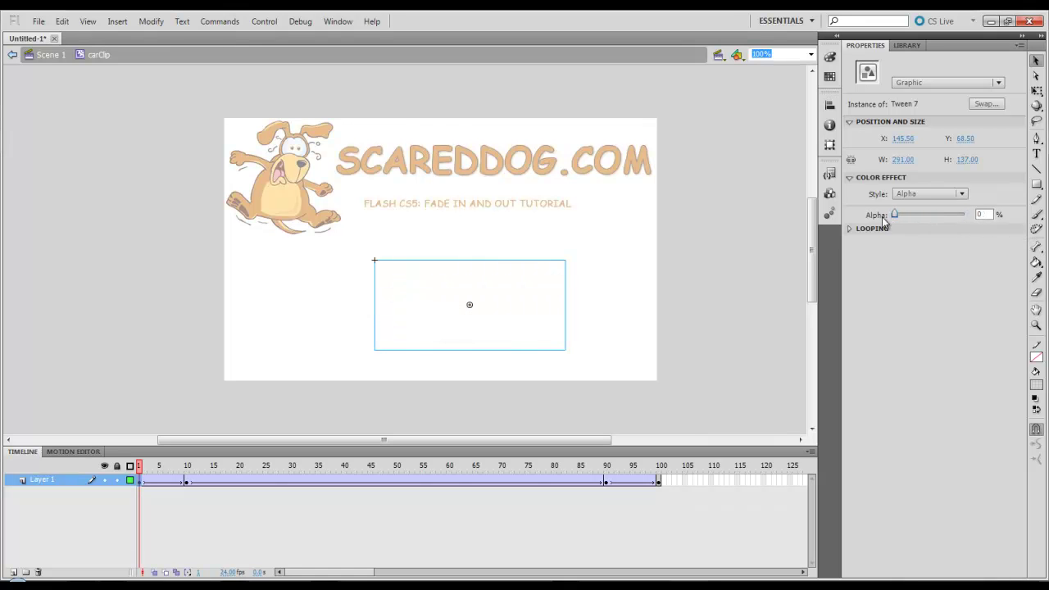
Set the car's Alpha to 0% at frame 100 as well
click(658, 480)
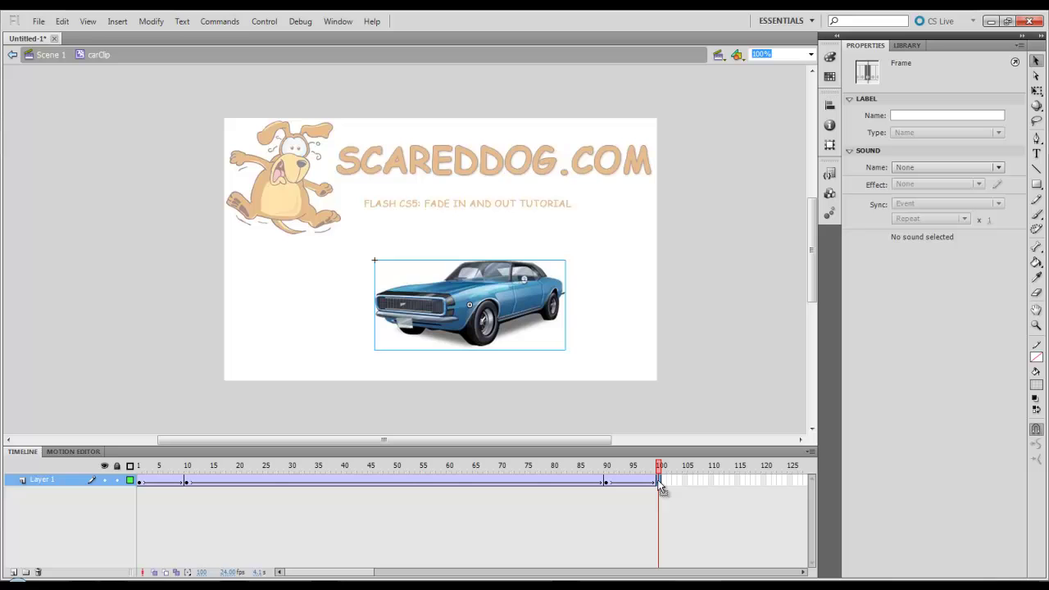
click(508, 310)
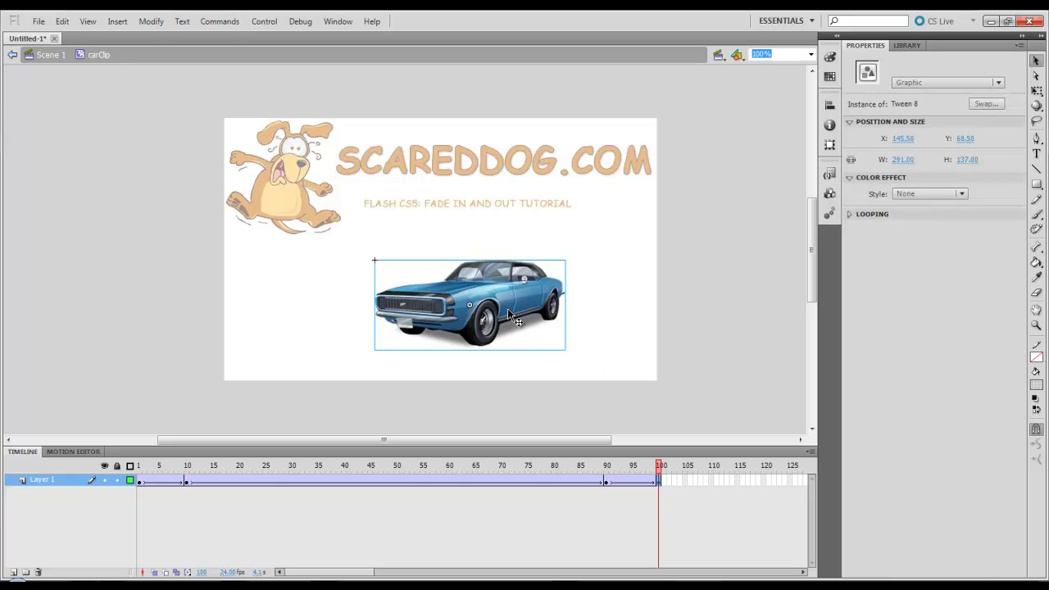
click(962, 194)
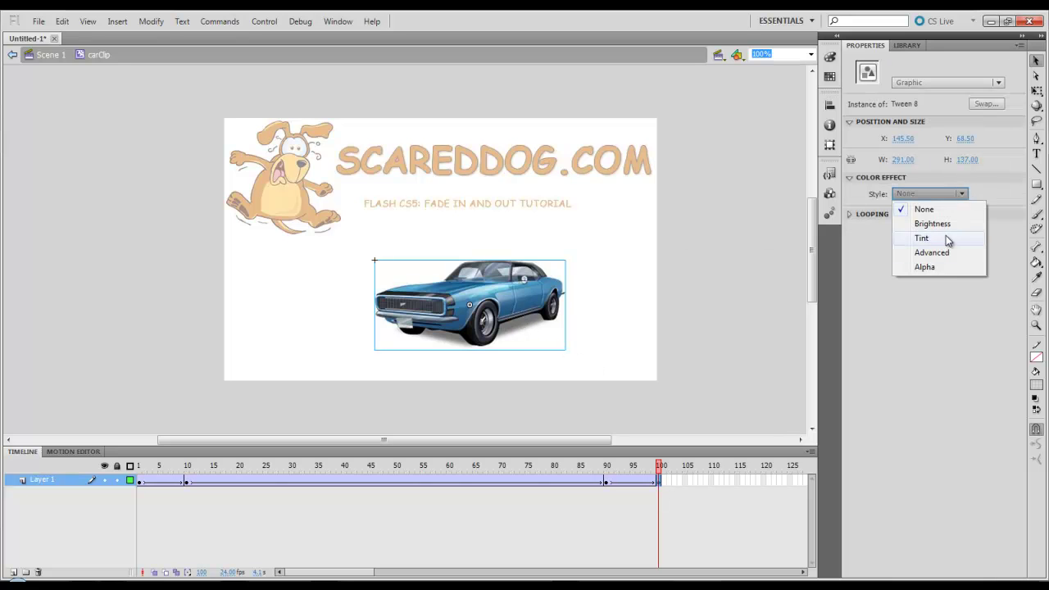
click(941, 267)
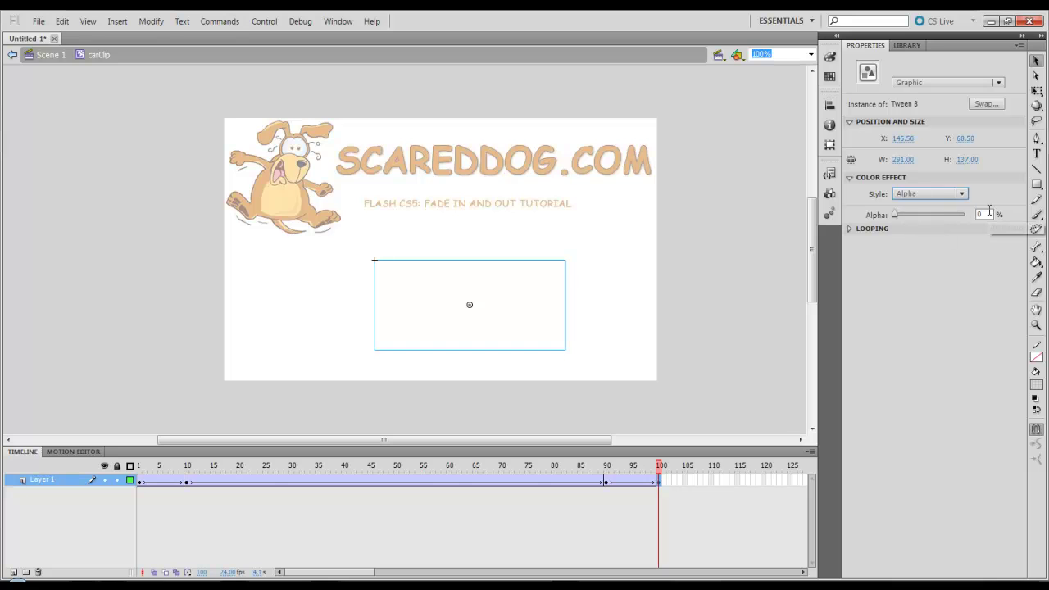
click(990, 214)
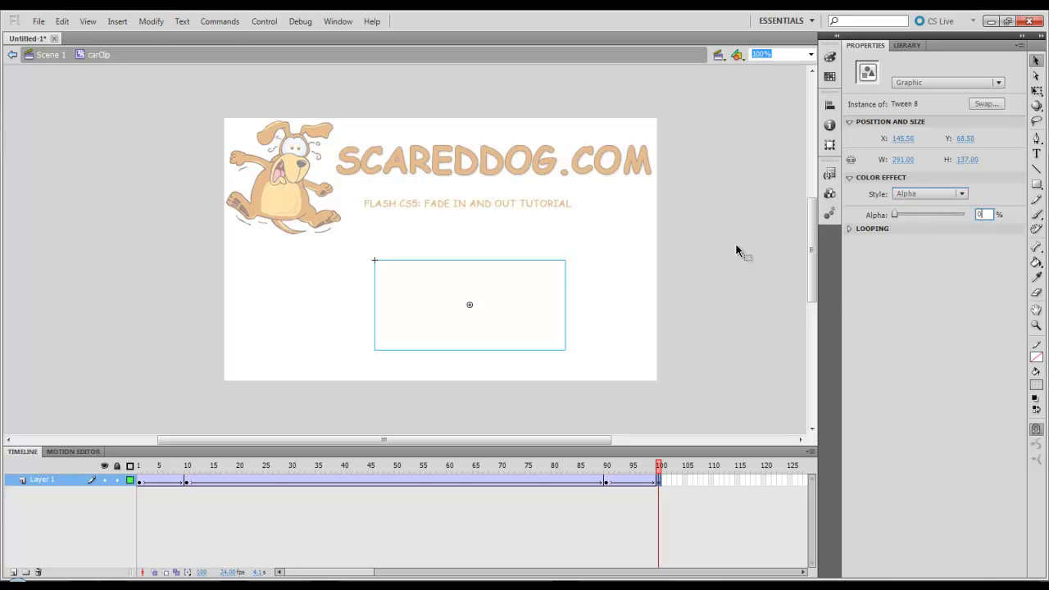
click(597, 292)
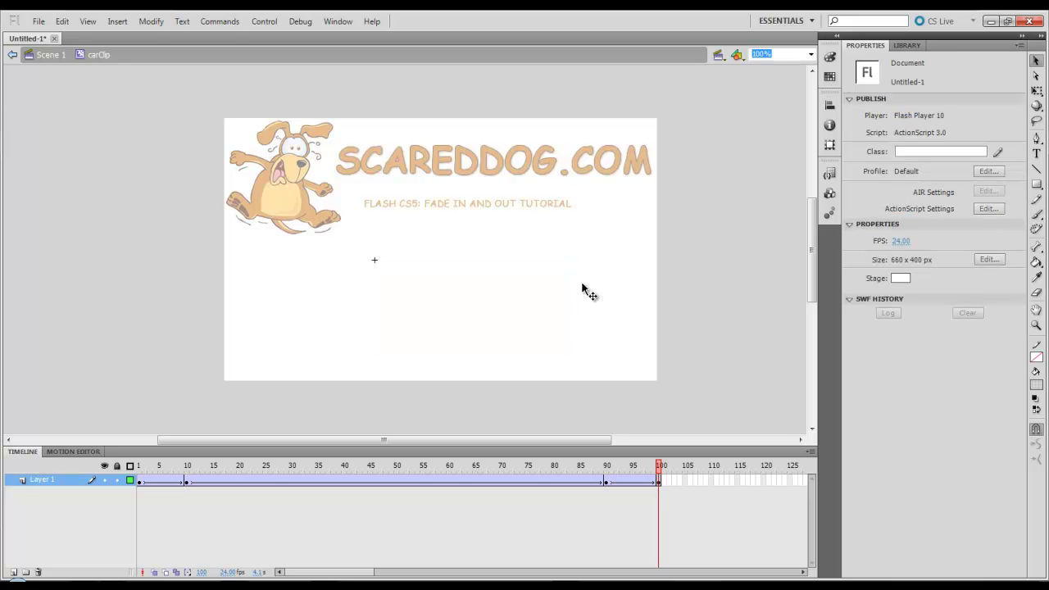
Add Layer 2 with a keyframe at frame 90
click(13, 572)
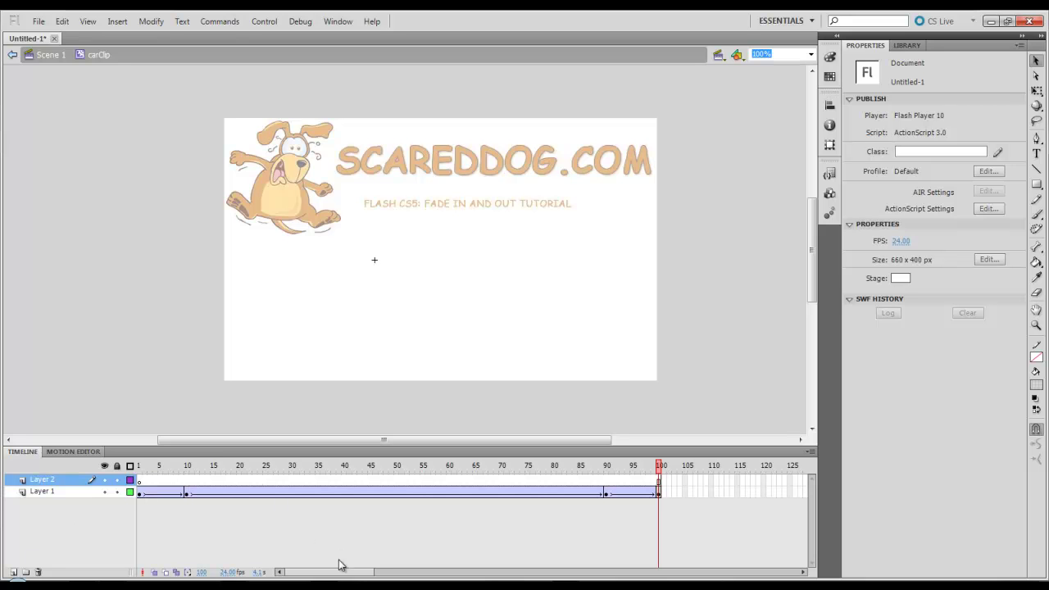
drag(338, 574, 354, 573)
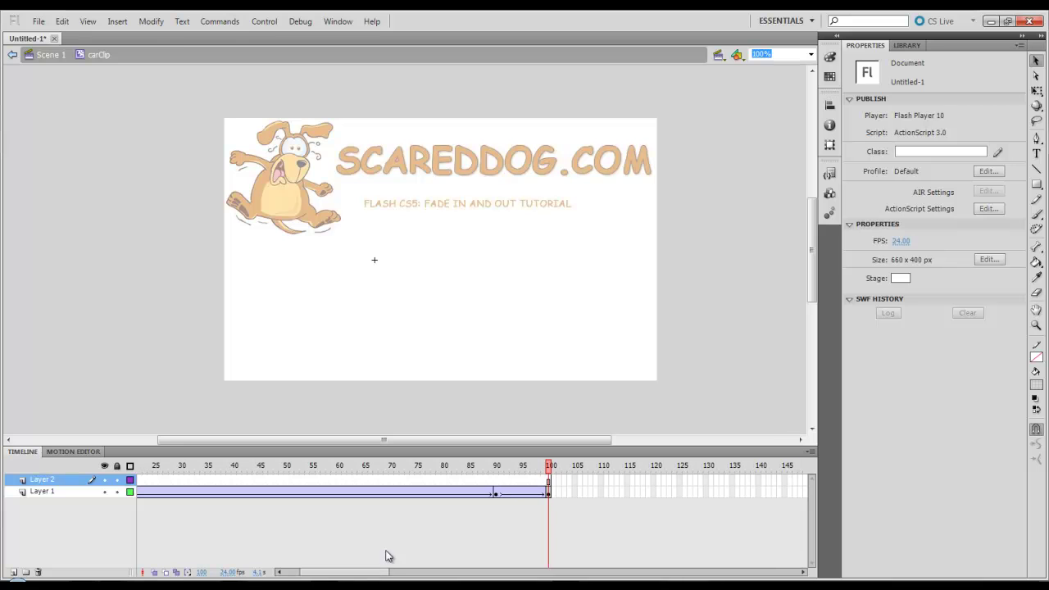
click(495, 486)
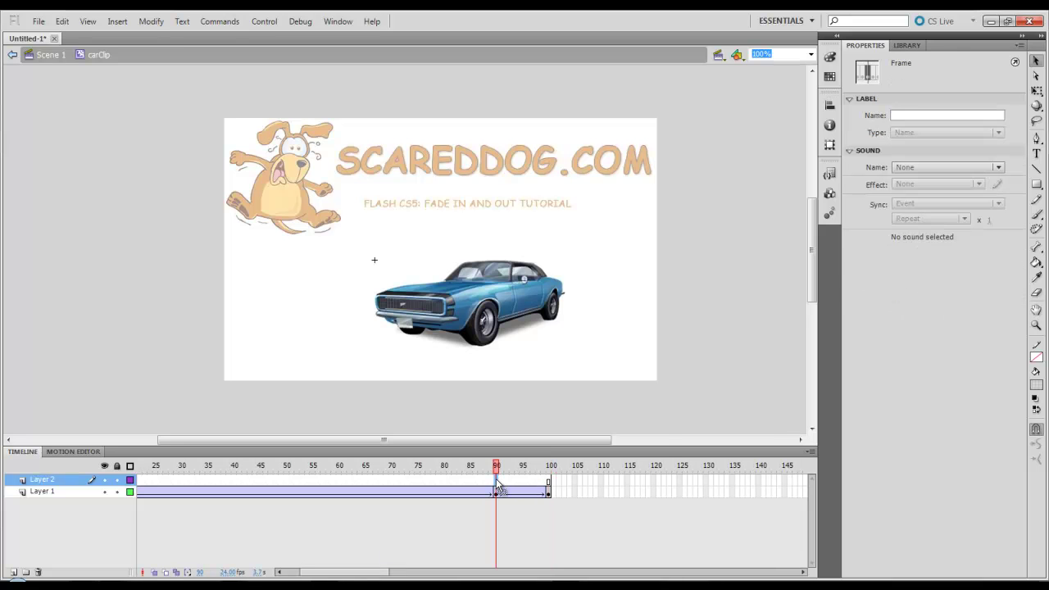
right_click(494, 484)
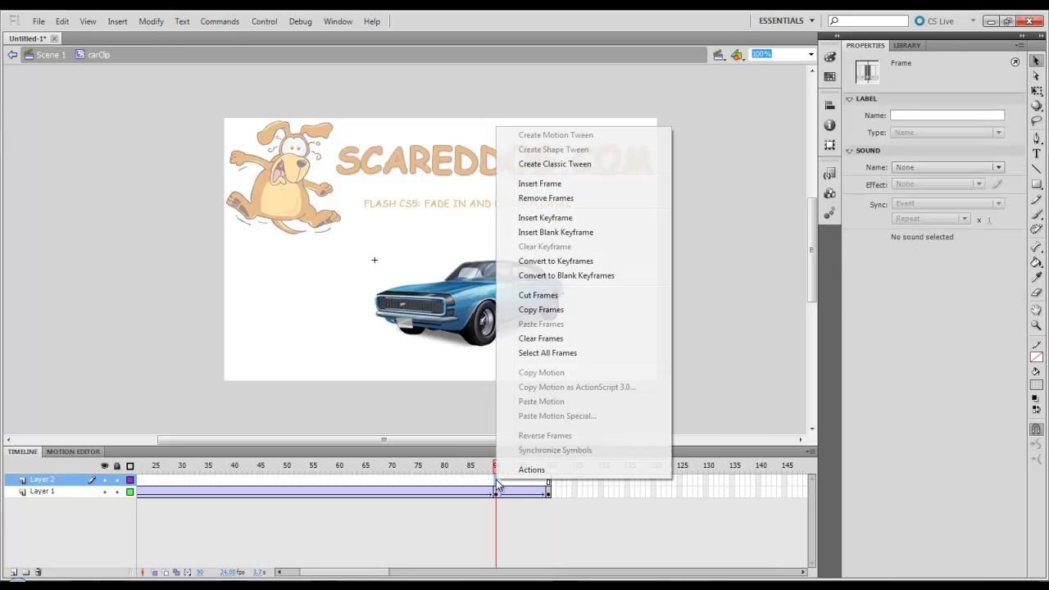
click(525, 218)
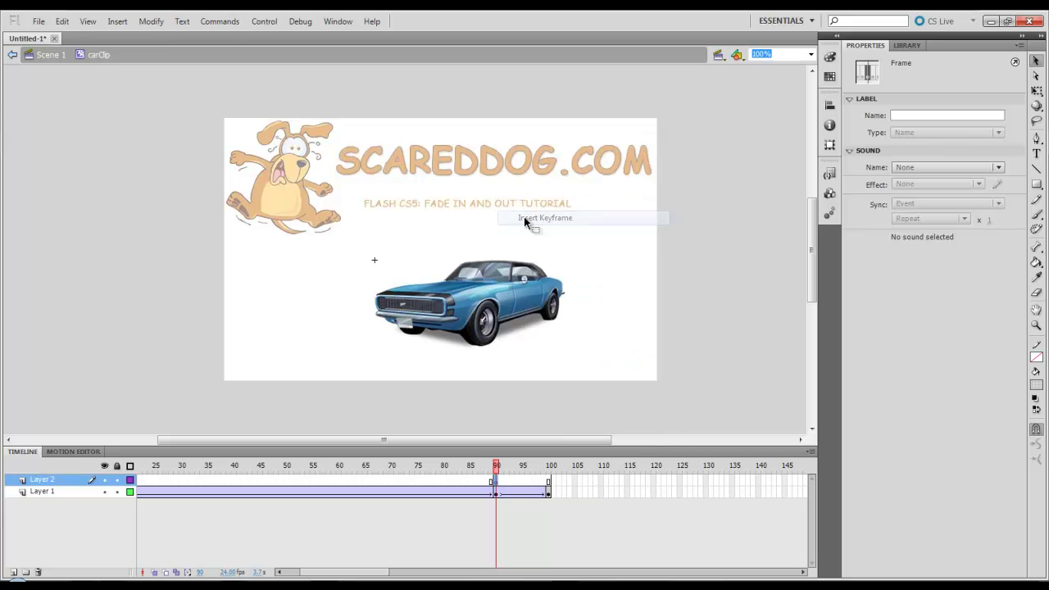
Import Car2 to the stage as a single flattened bitmap
click(38, 21)
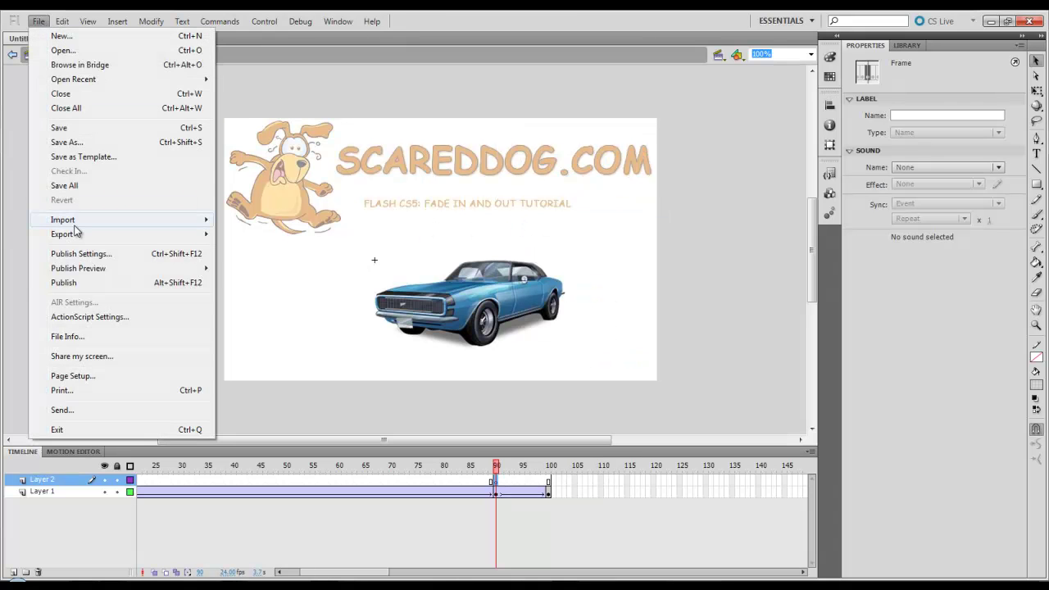
mouse_move(79, 223)
click(255, 228)
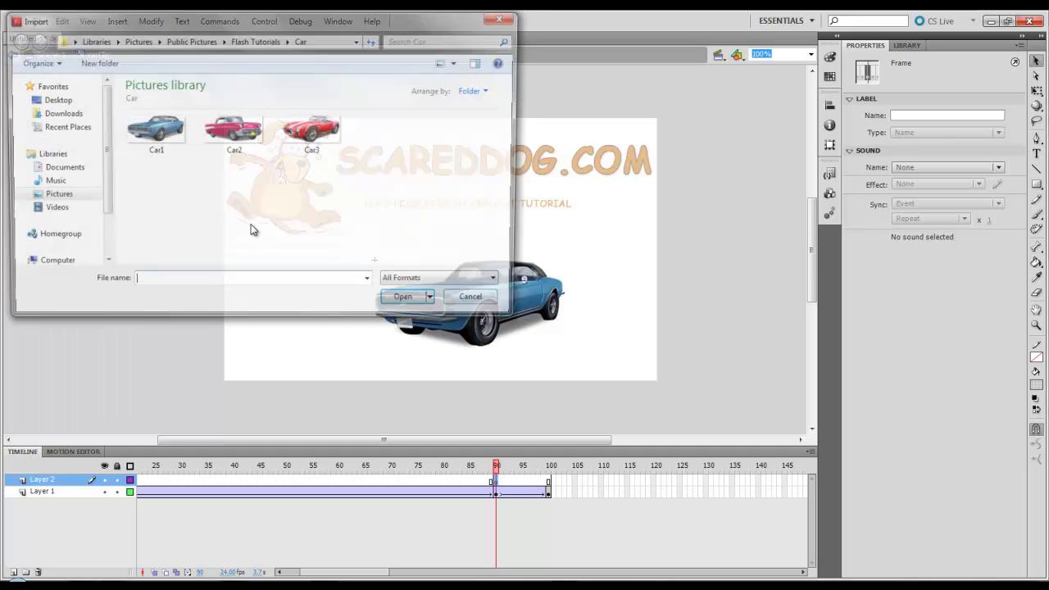
click(235, 139)
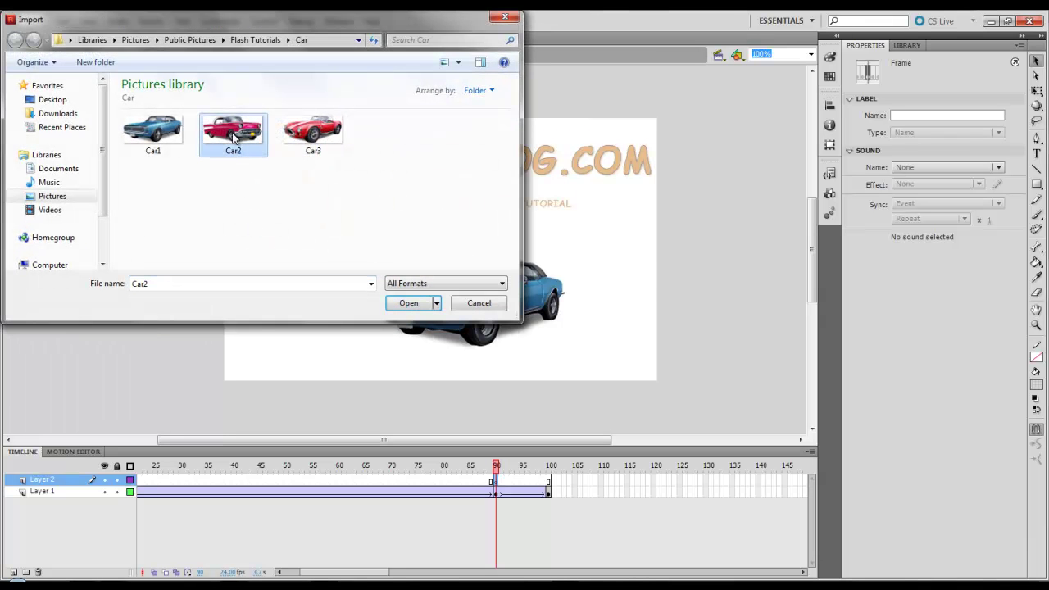
click(409, 304)
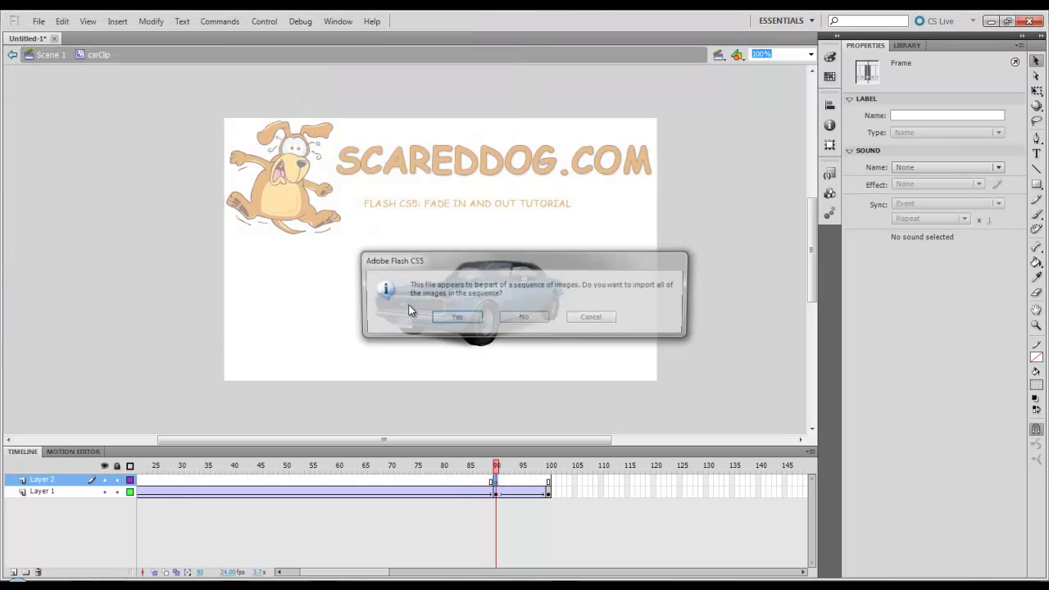
click(525, 317)
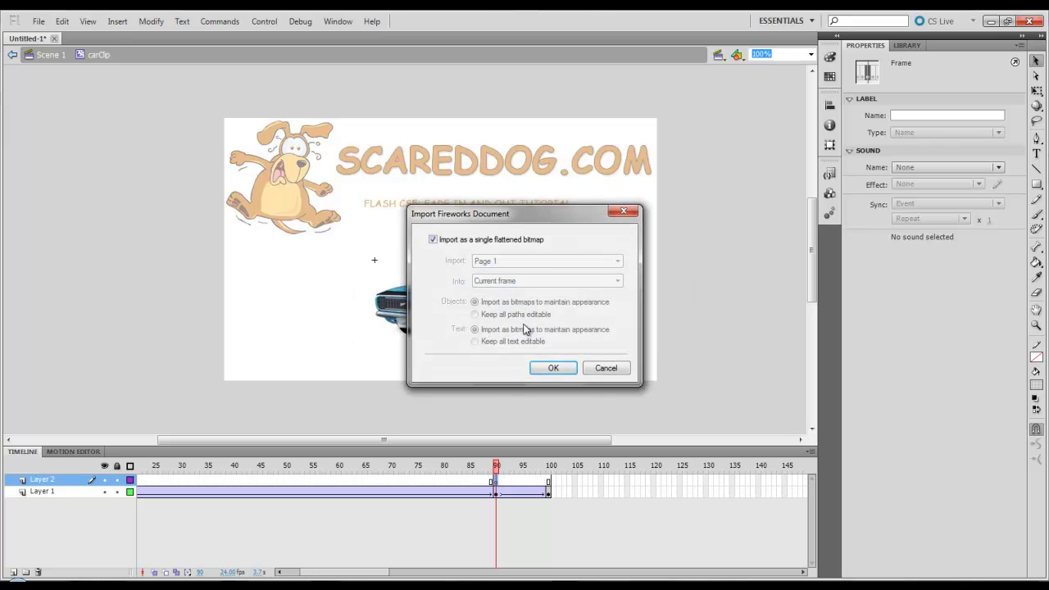
click(552, 370)
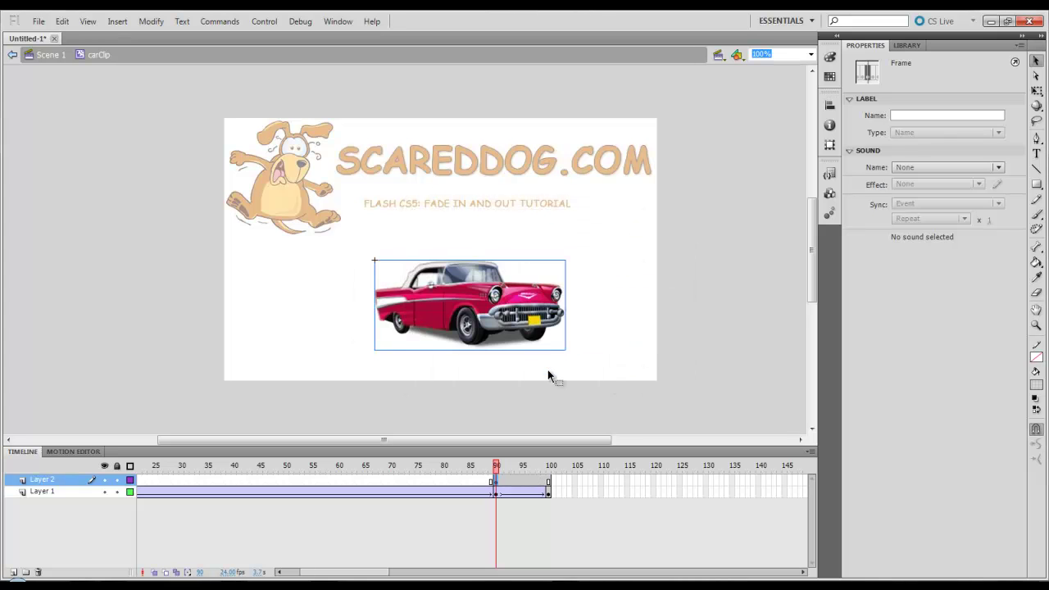
Nudge the red car to X 1, Y 0 so it sits over the first car
click(494, 319)
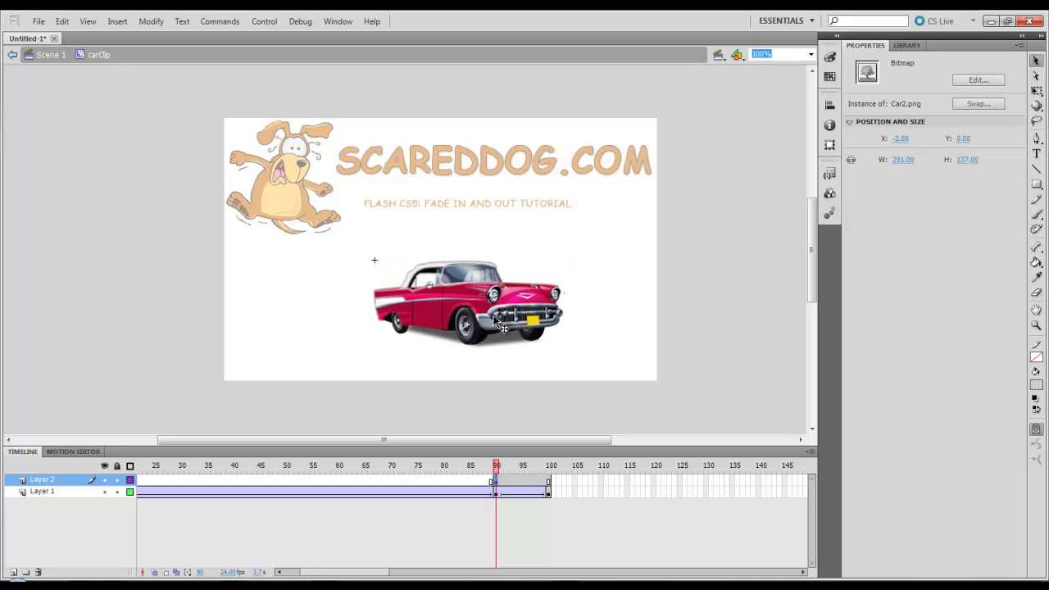
drag(502, 328, 505, 329)
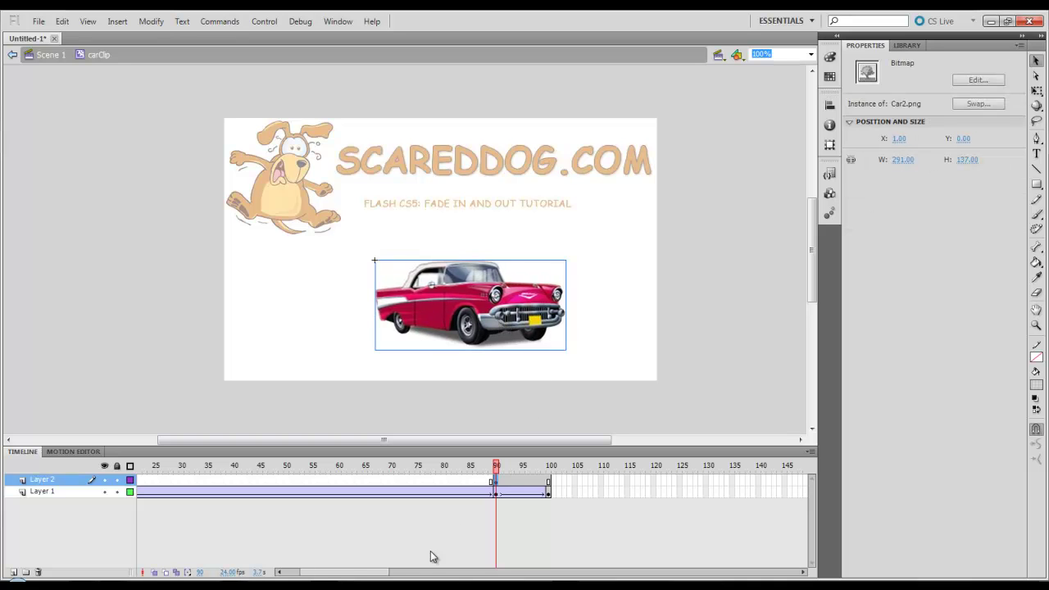
drag(369, 574, 425, 574)
click(607, 481)
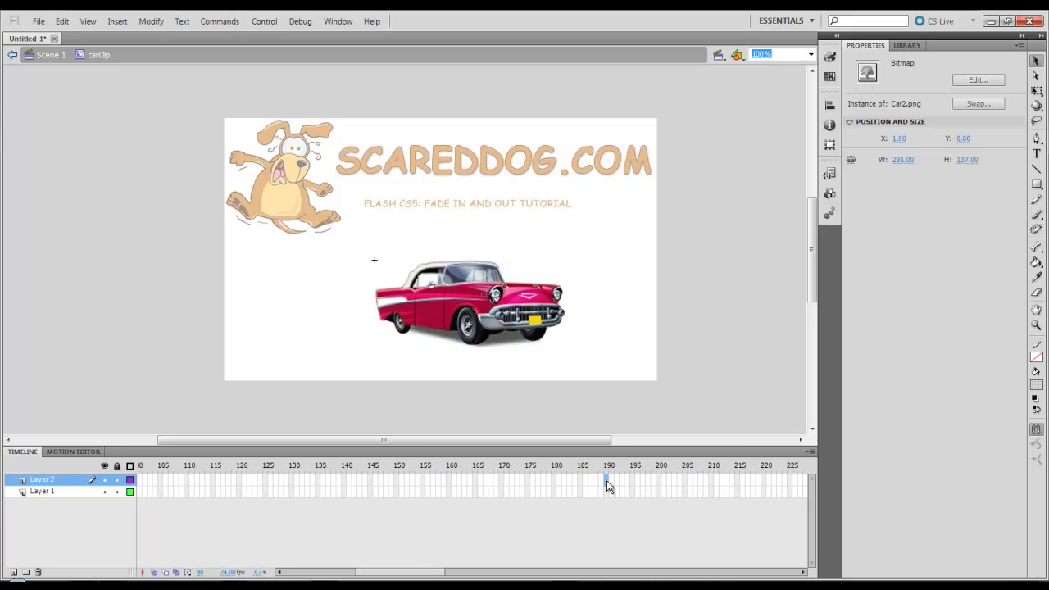
Make frame 190 a keyframe and create a classic tween on Layer 2
right_click(608, 484)
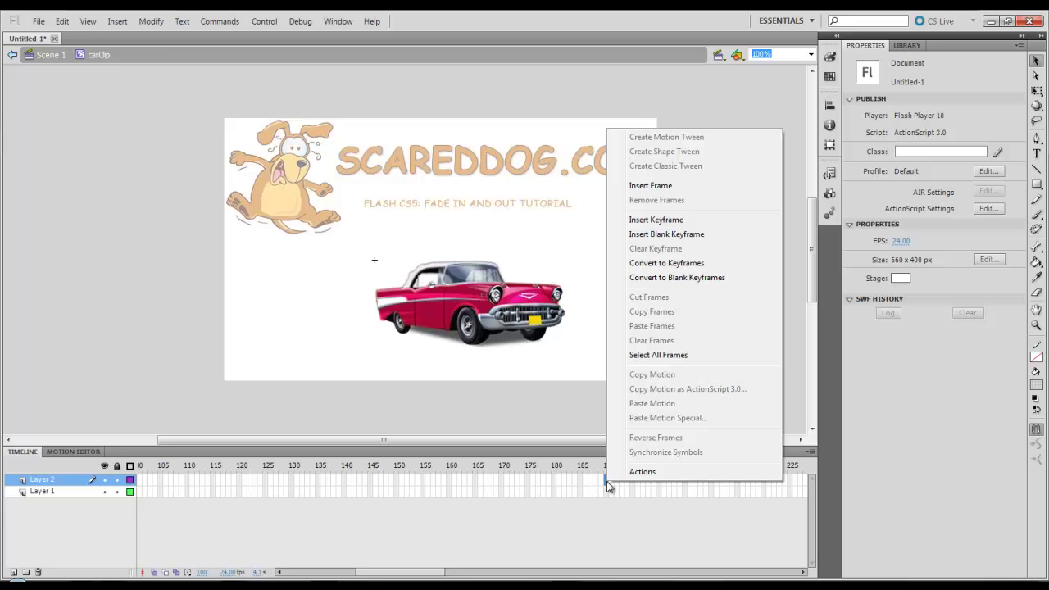
click(653, 262)
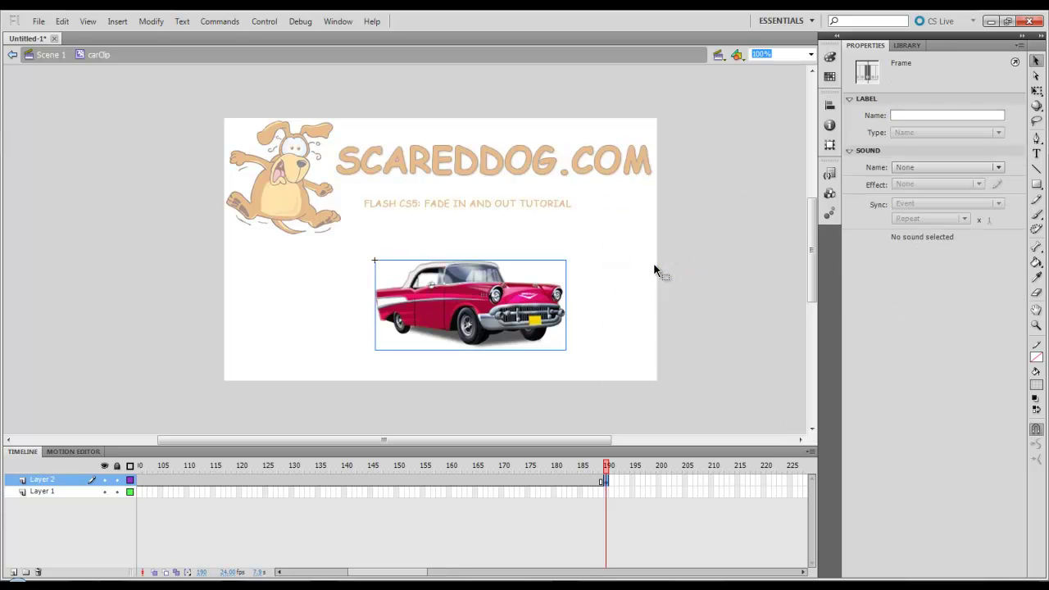
right_click(346, 481)
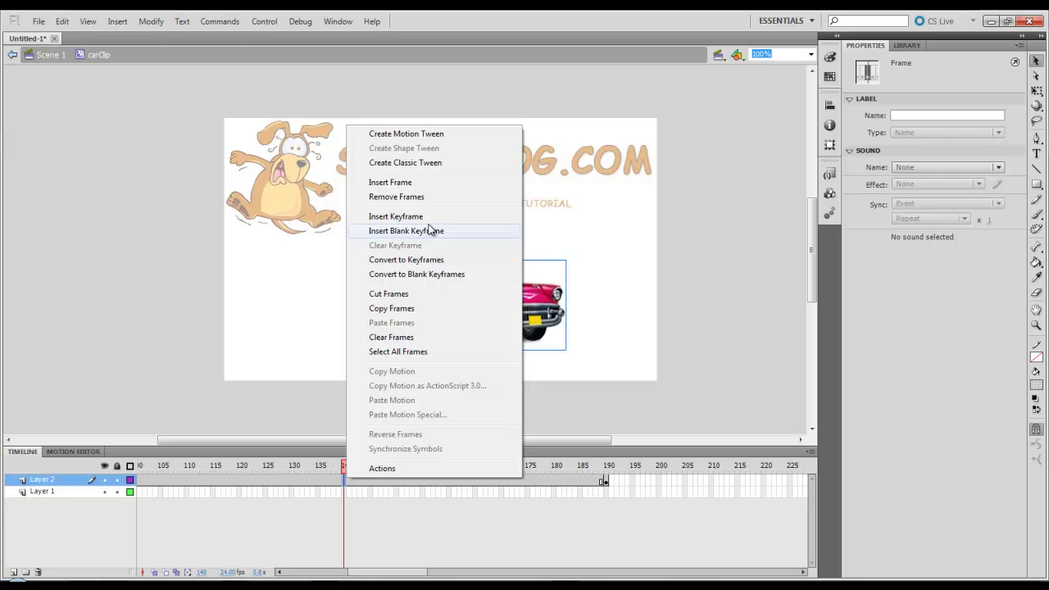
click(405, 164)
Insert keyframes at frames 100 and 180 on Layer 2
drag(375, 576, 340, 577)
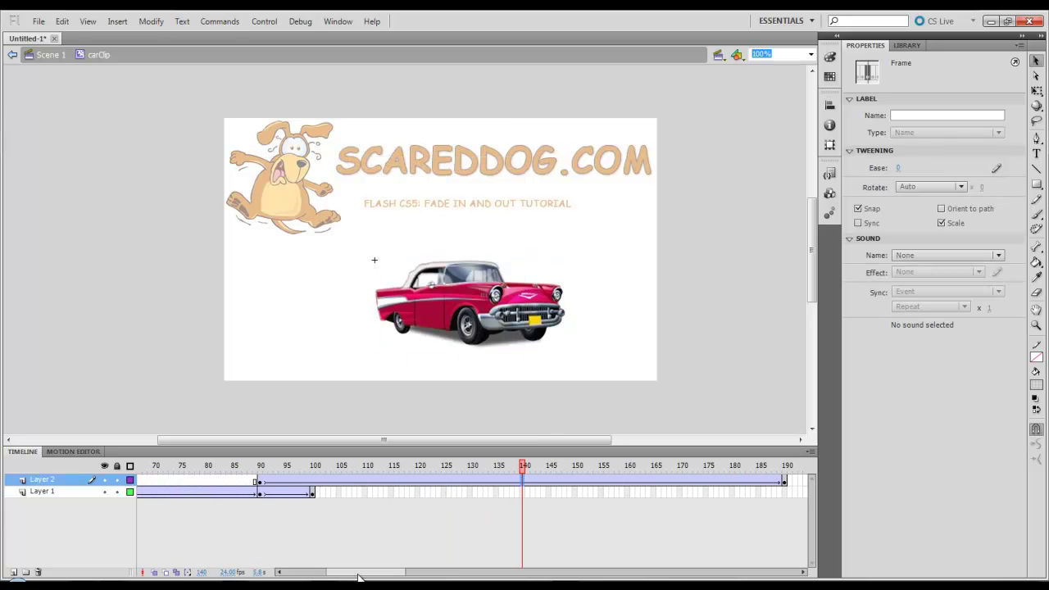
click(314, 489)
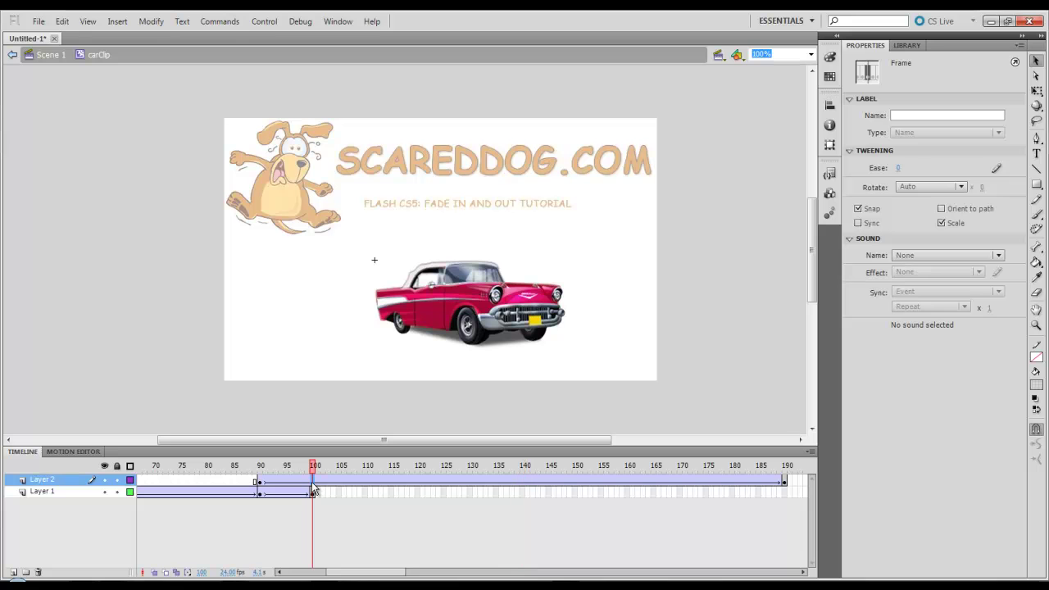
right_click(315, 489)
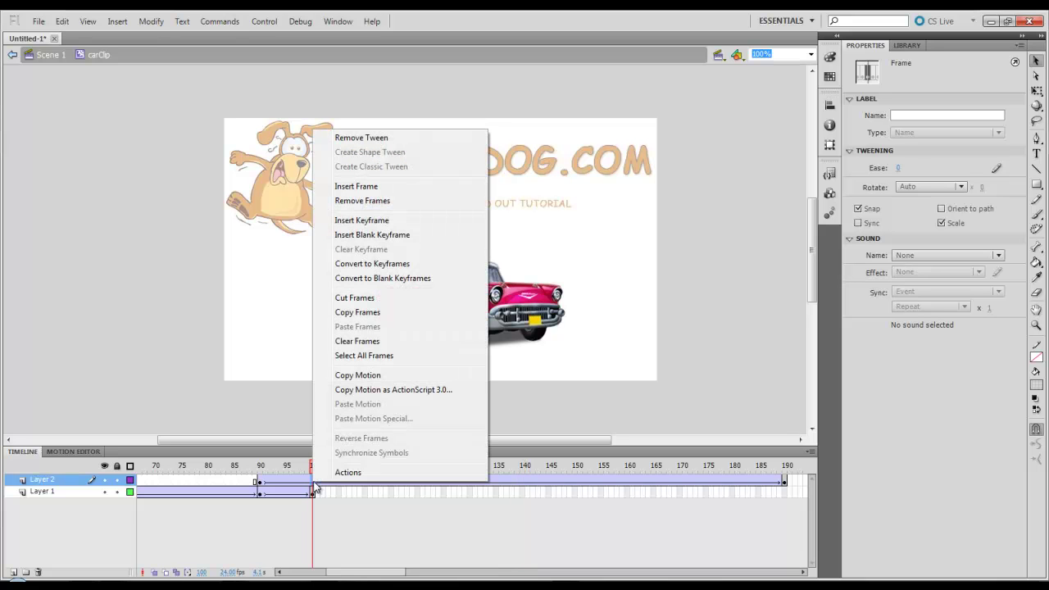
click(362, 221)
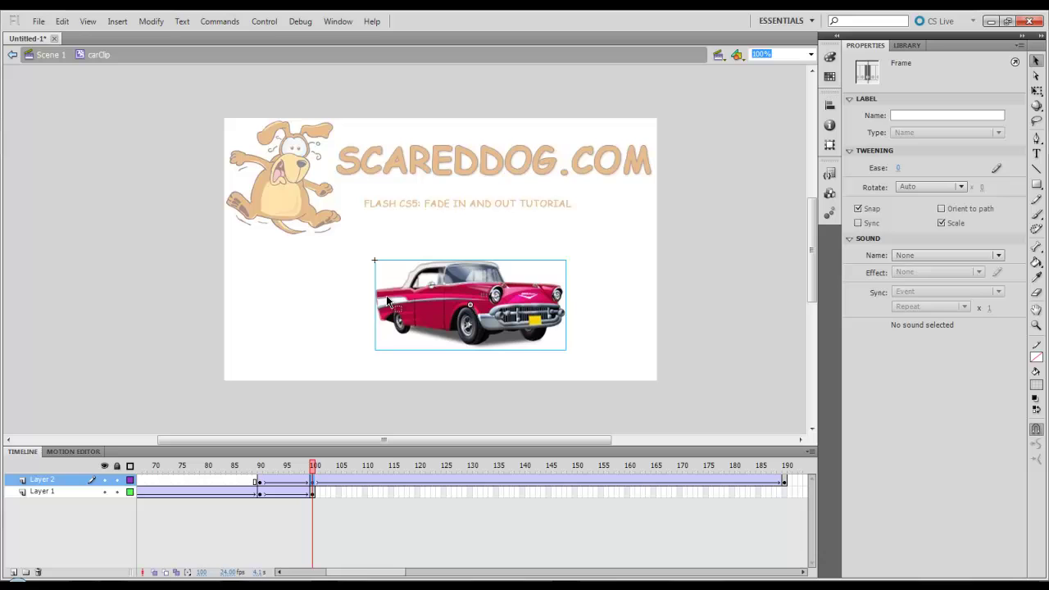
drag(362, 577, 421, 546)
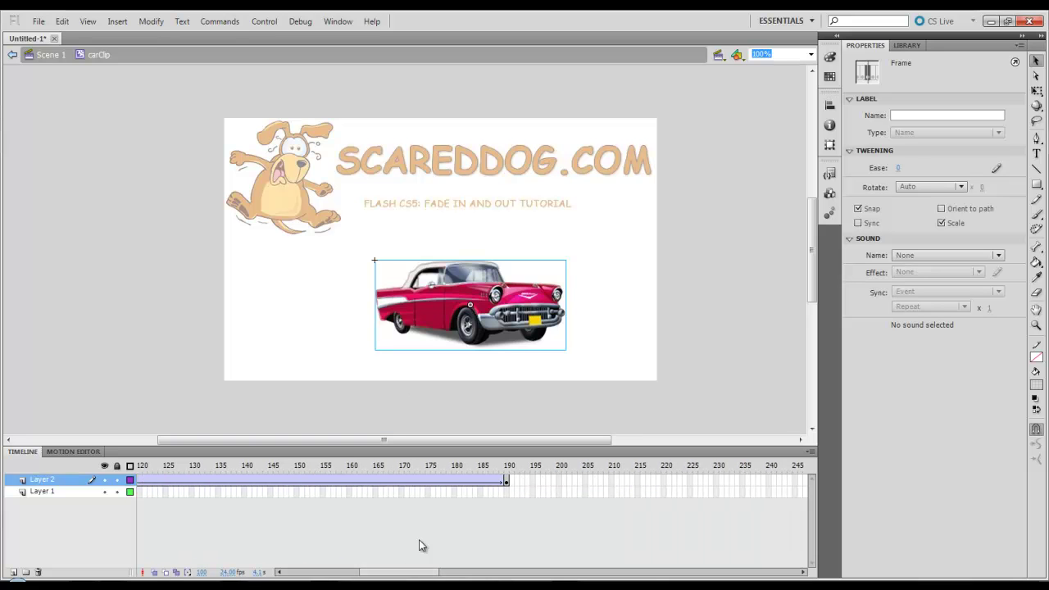
click(455, 484)
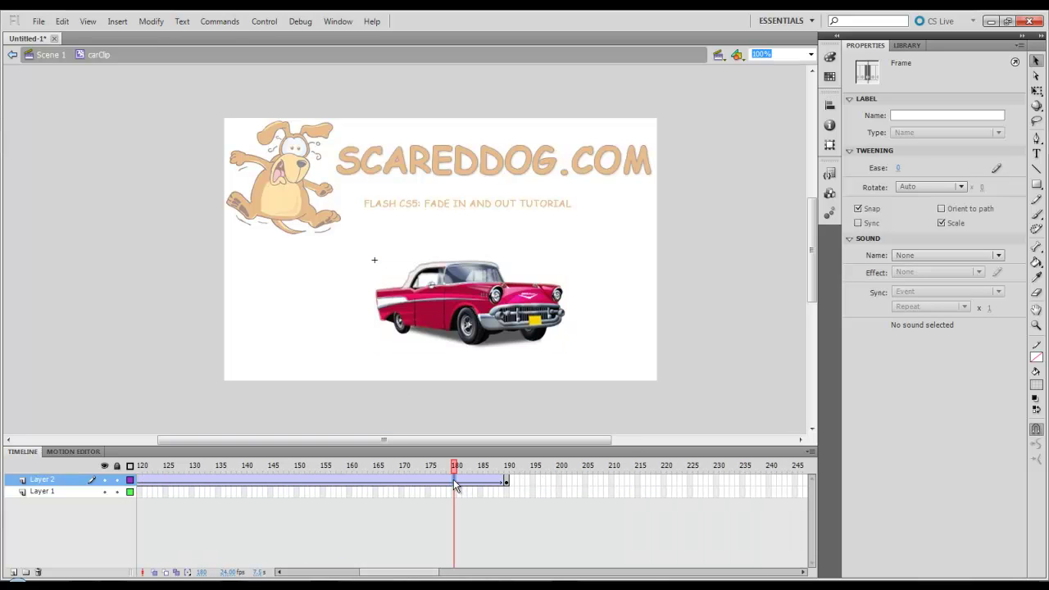
right_click(455, 484)
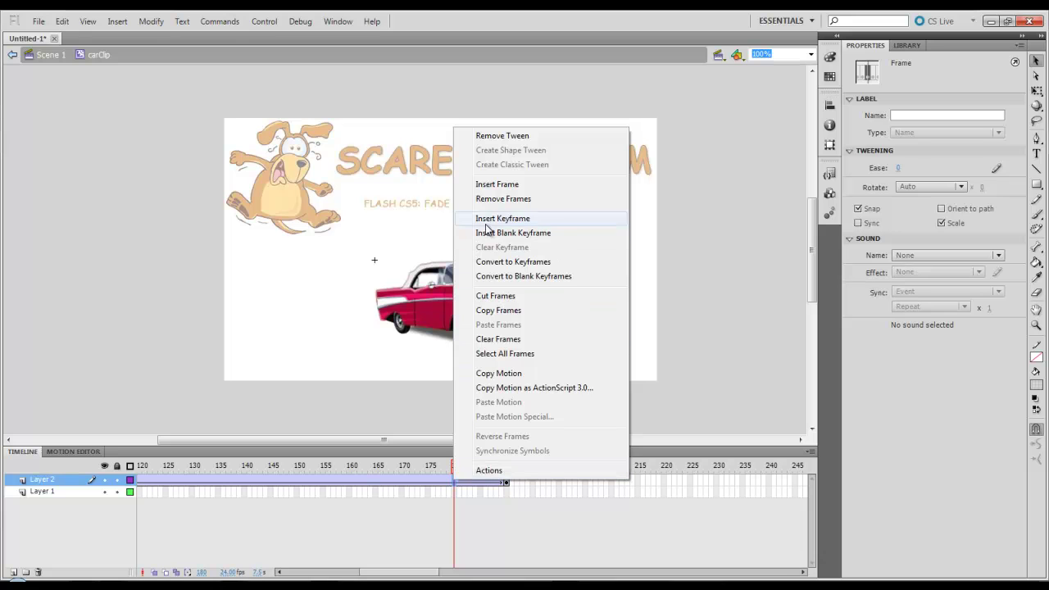
click(484, 219)
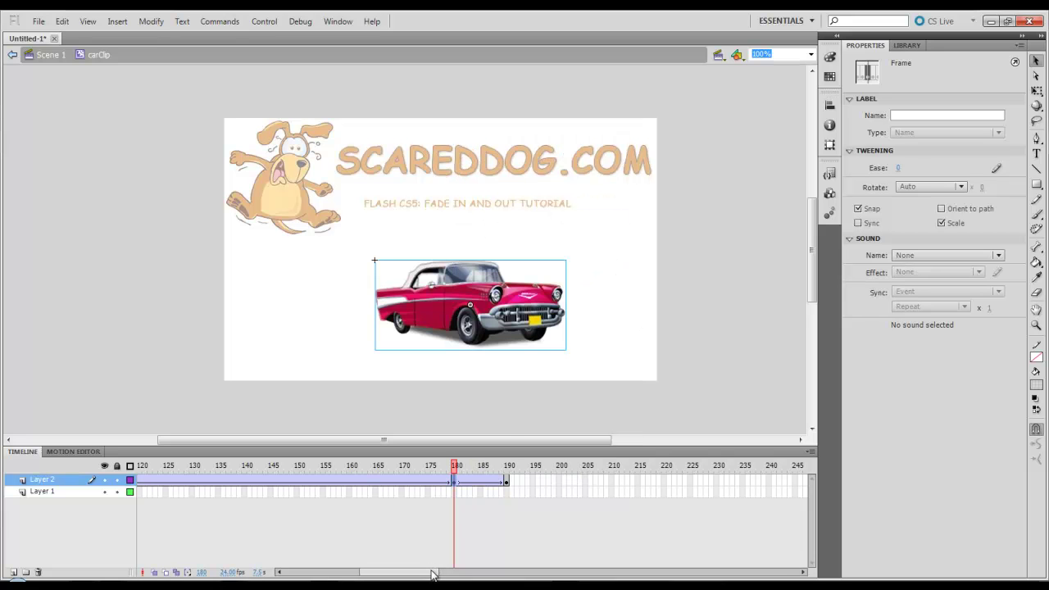
Set the pink car's Alpha to 0% at frame 90
drag(437, 573, 400, 574)
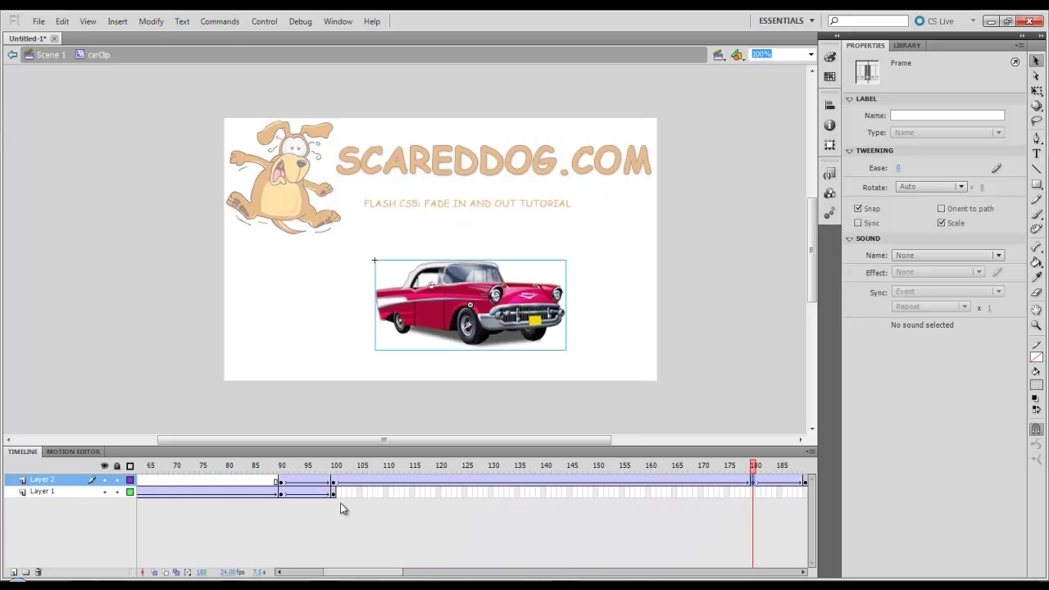
click(282, 484)
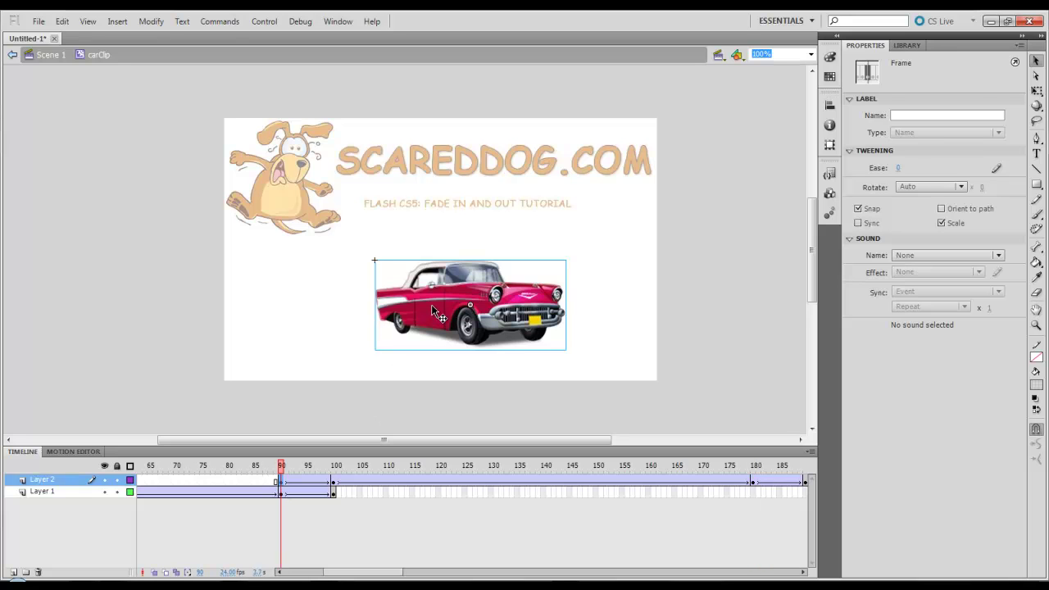
click(432, 305)
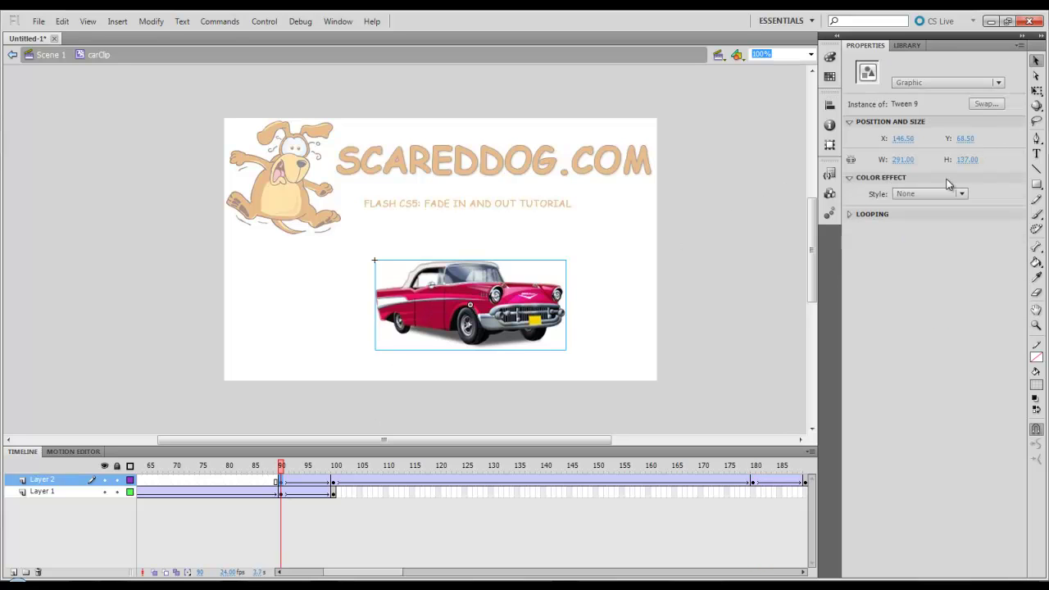
click(939, 267)
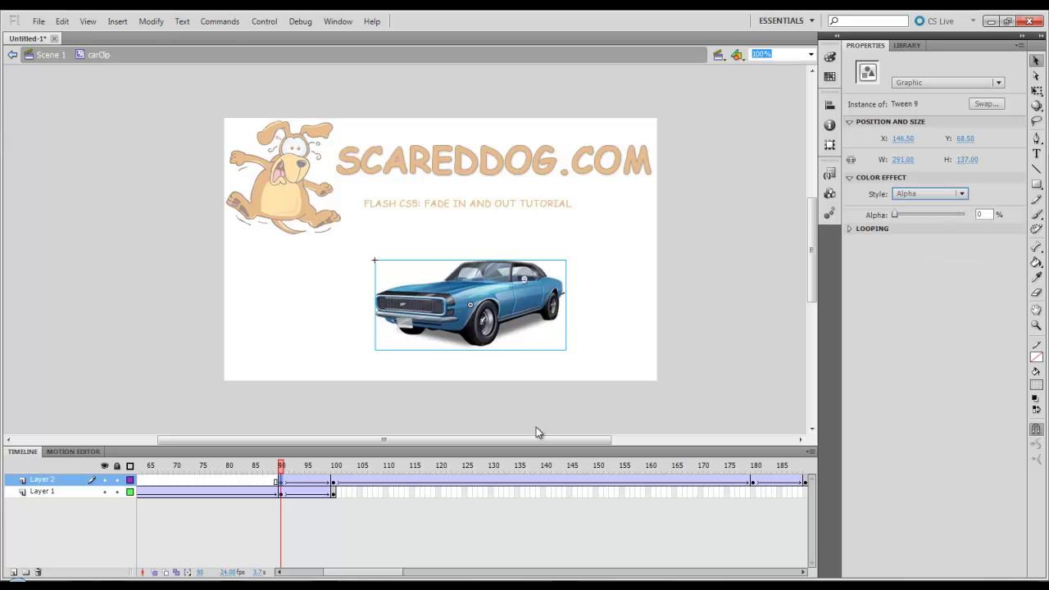
Set the car's Color Effect to Alpha 0% at frame 190
drag(369, 579, 411, 578)
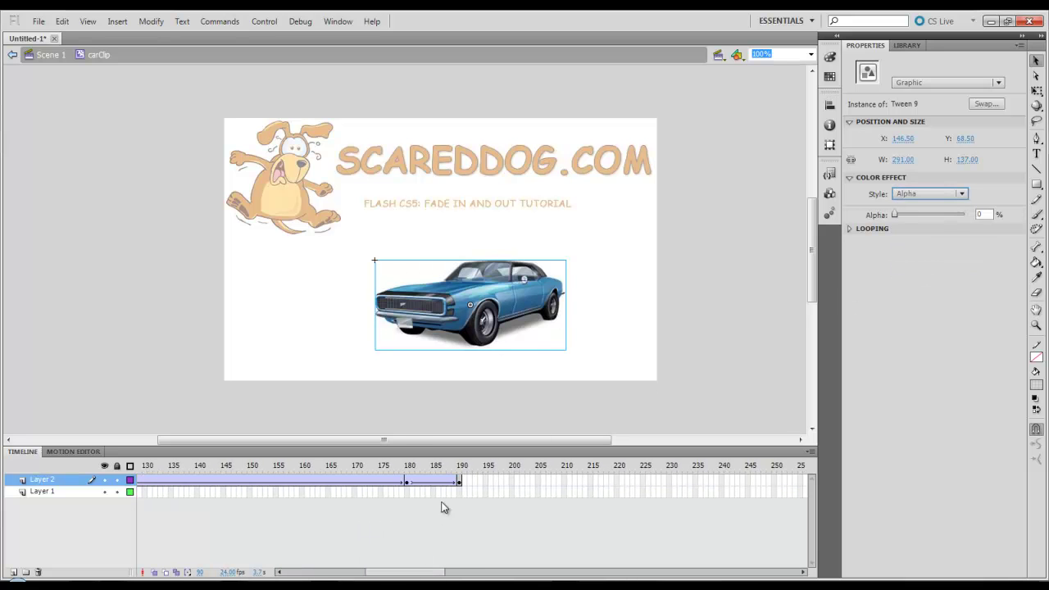
click(460, 483)
click(461, 483)
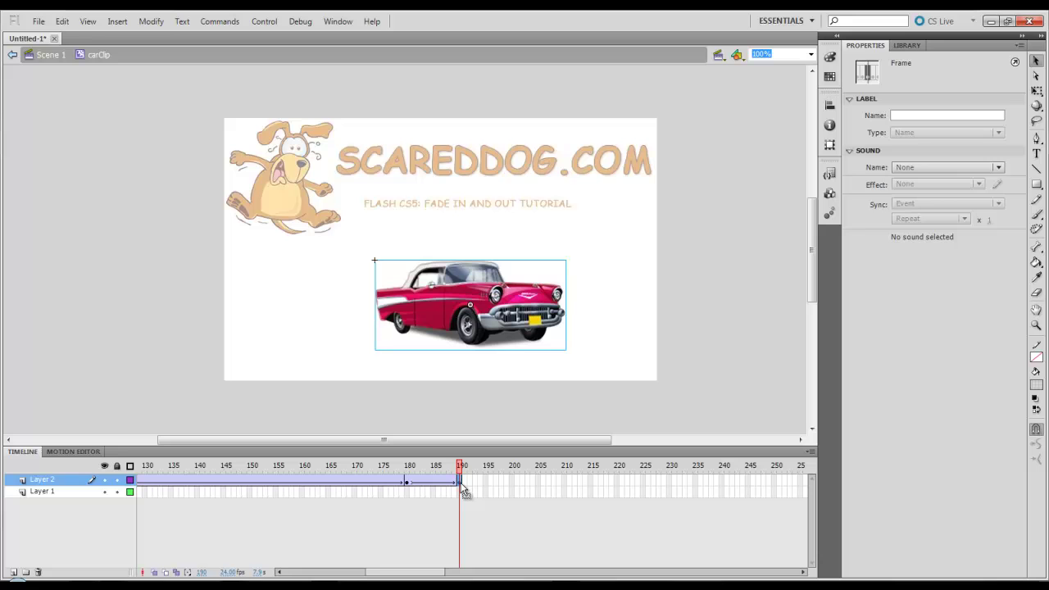
click(470, 303)
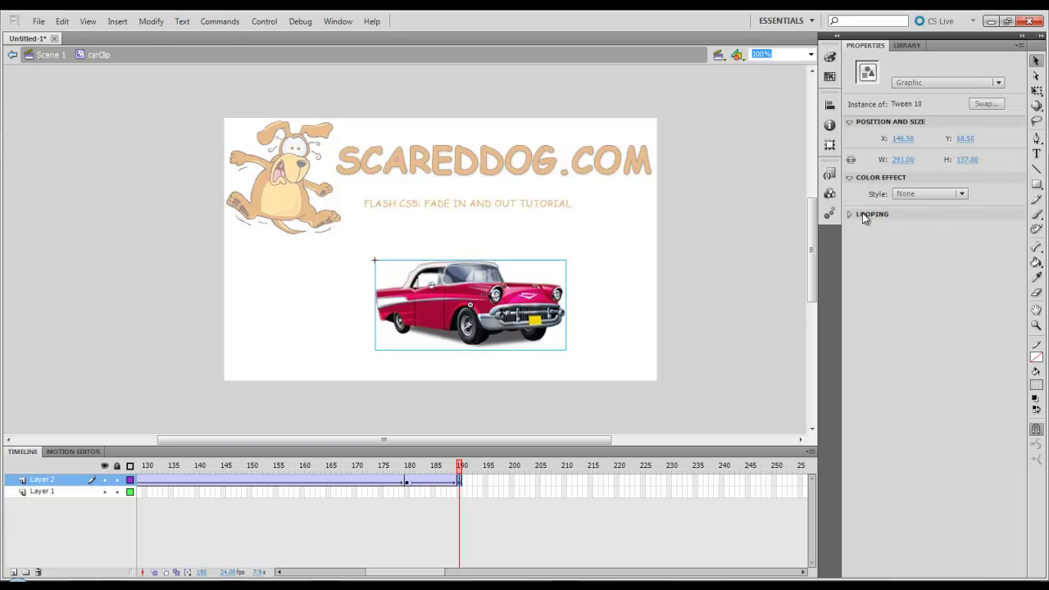
click(959, 193)
click(935, 272)
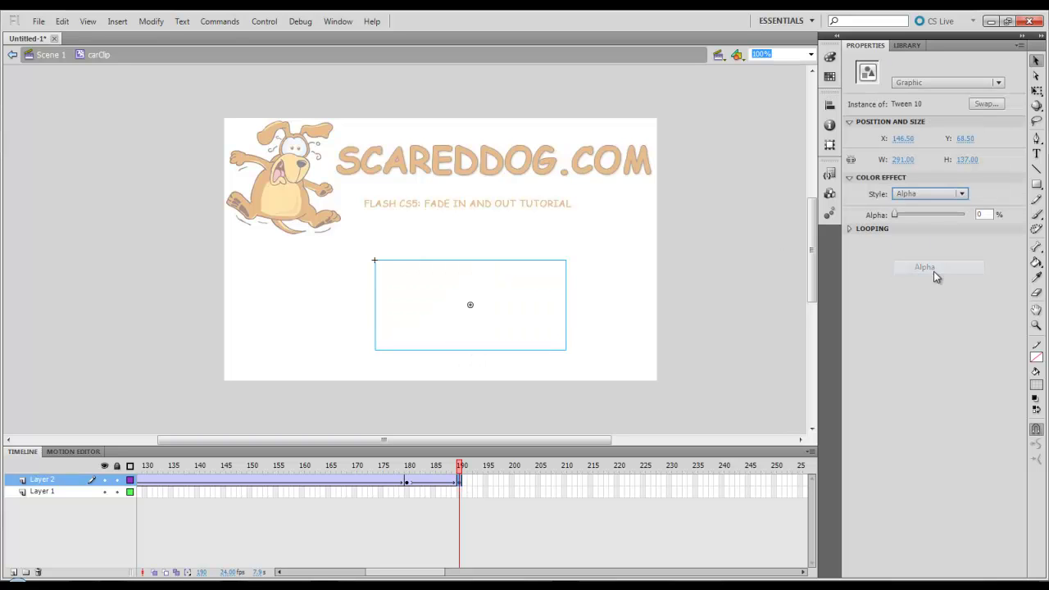
Add Layer 3 with an empty keyframe at frame 180
click(14, 572)
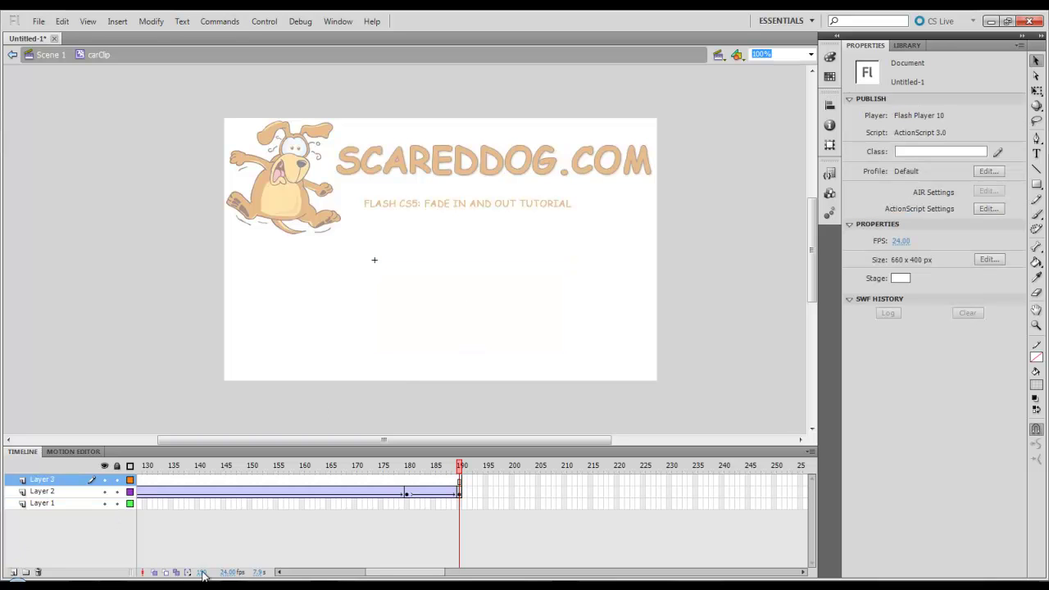
click(408, 484)
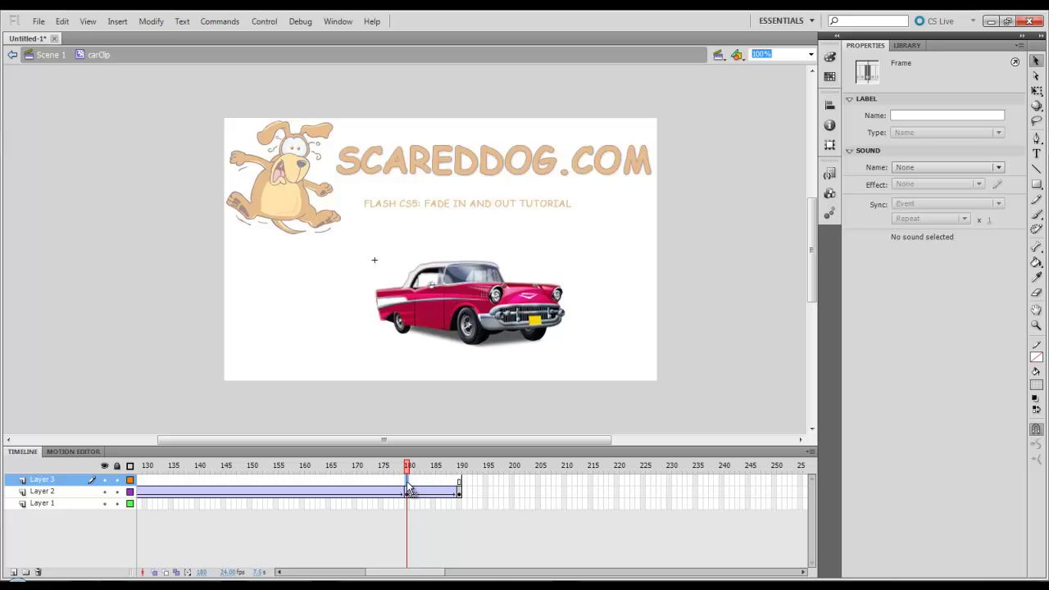
right_click(408, 483)
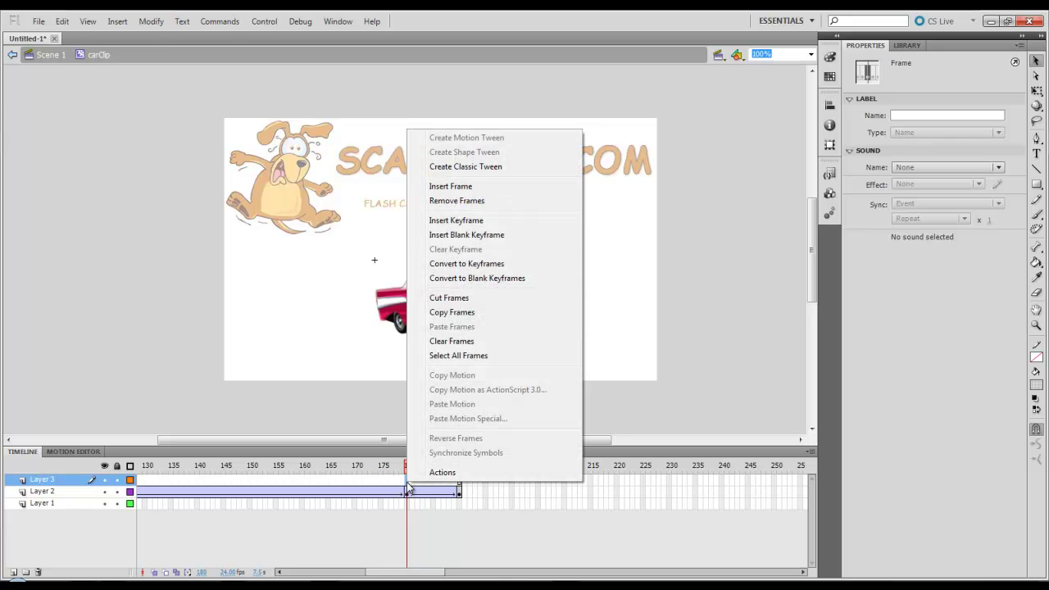
click(459, 220)
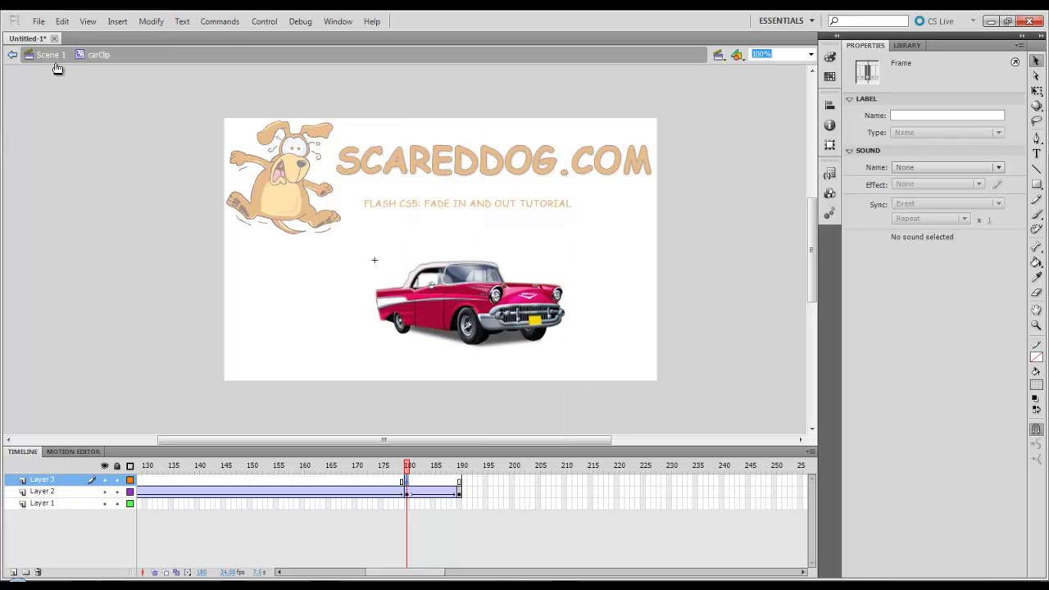
Import Car3 to the stage as one flattened bitmap
click(39, 21)
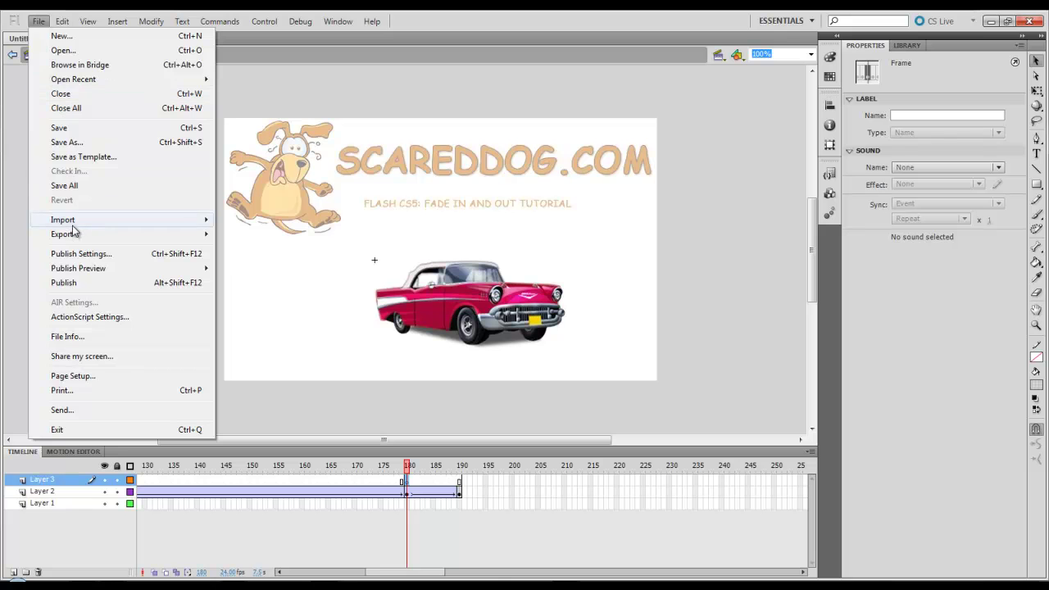
mouse_move(75, 223)
click(246, 221)
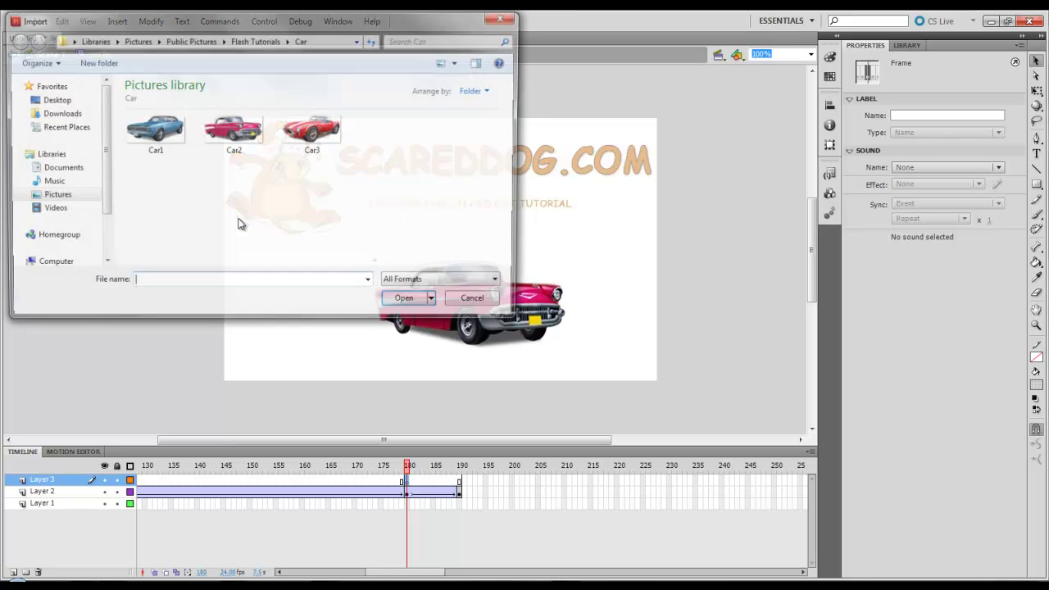
click(325, 135)
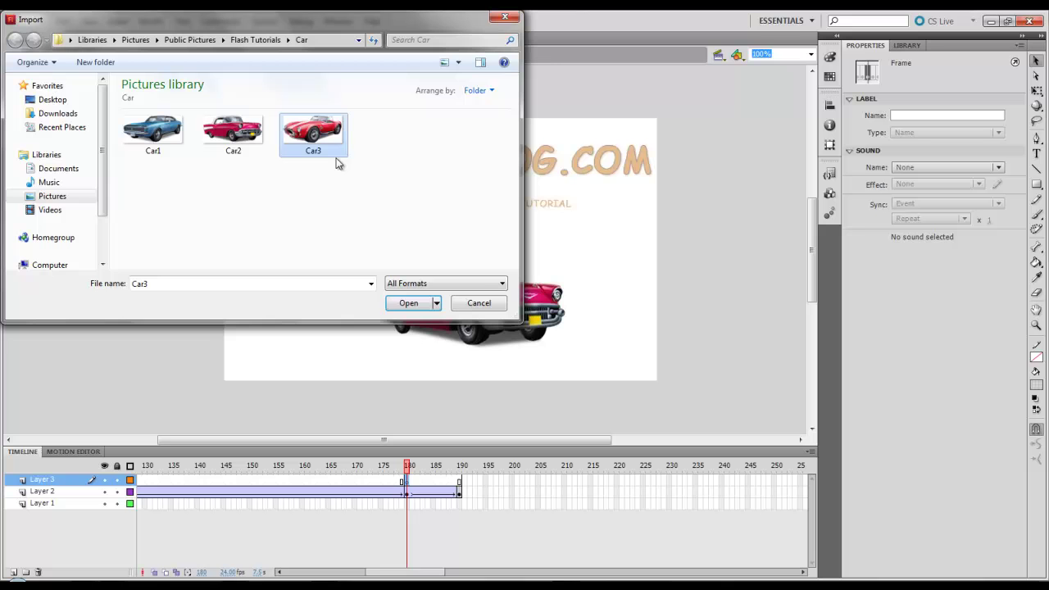
click(408, 303)
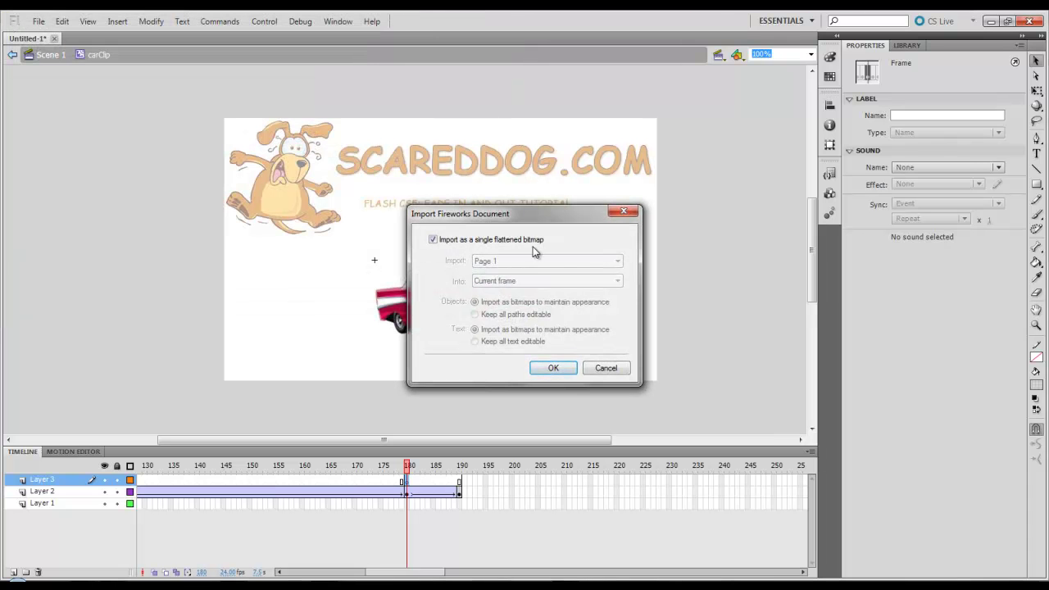
click(554, 368)
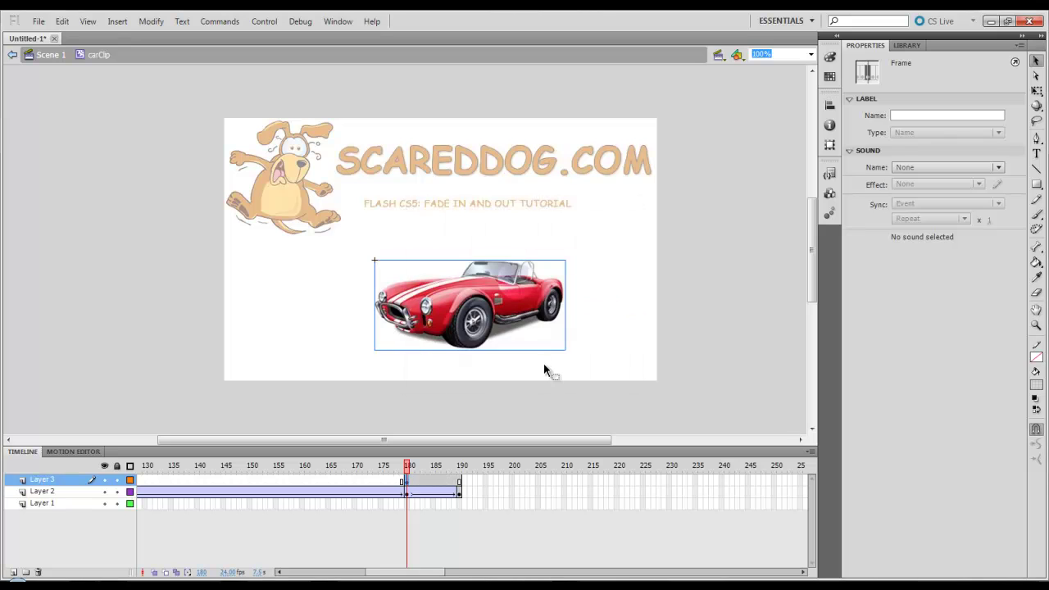
Make frame 280 a keyframe and create a classic tween on Layer 3
drag(396, 578, 447, 576)
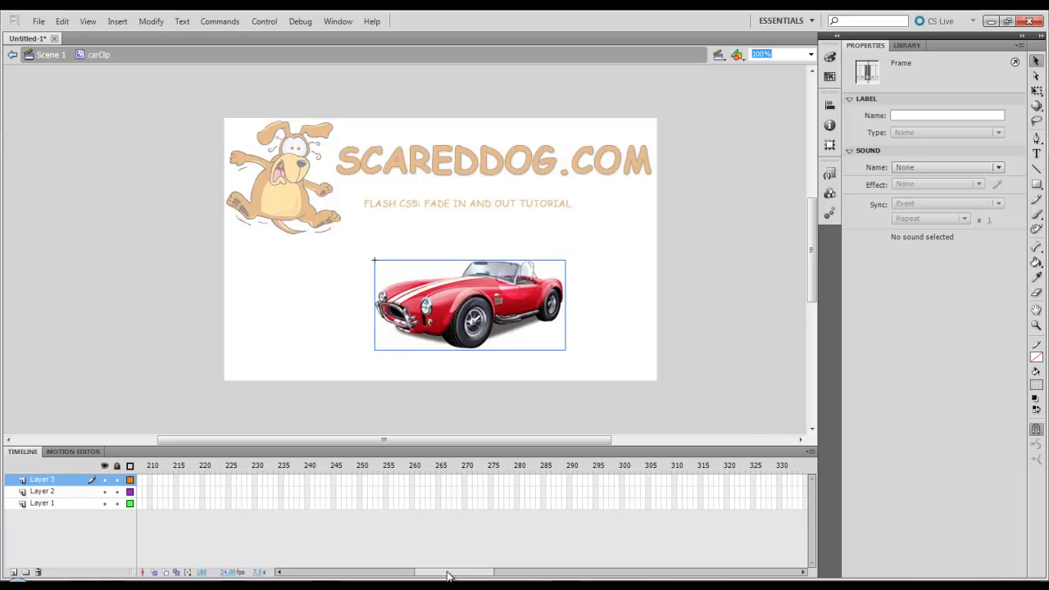
click(517, 480)
right_click(516, 480)
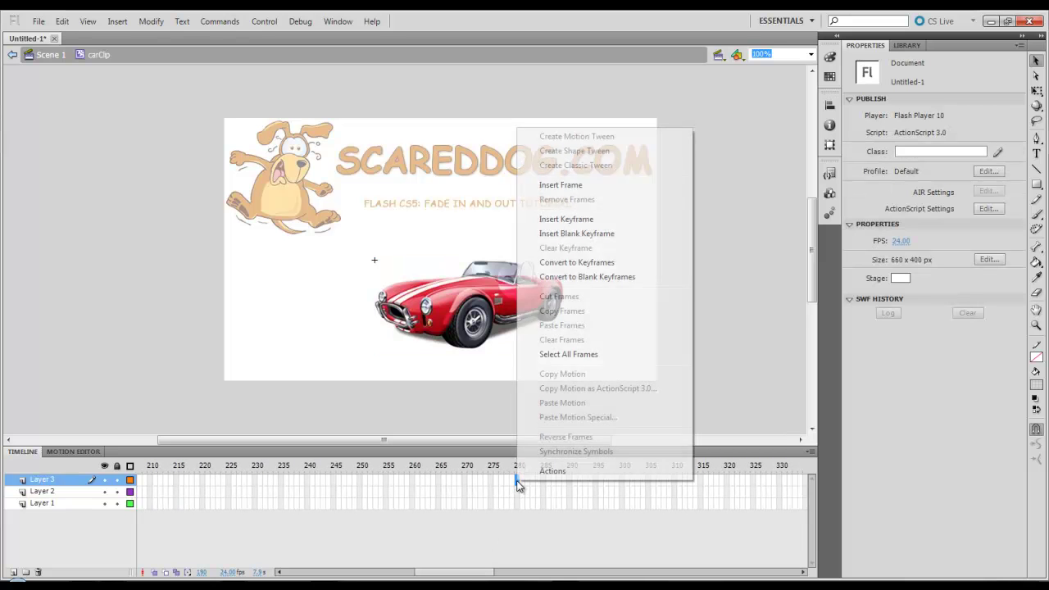
click(562, 270)
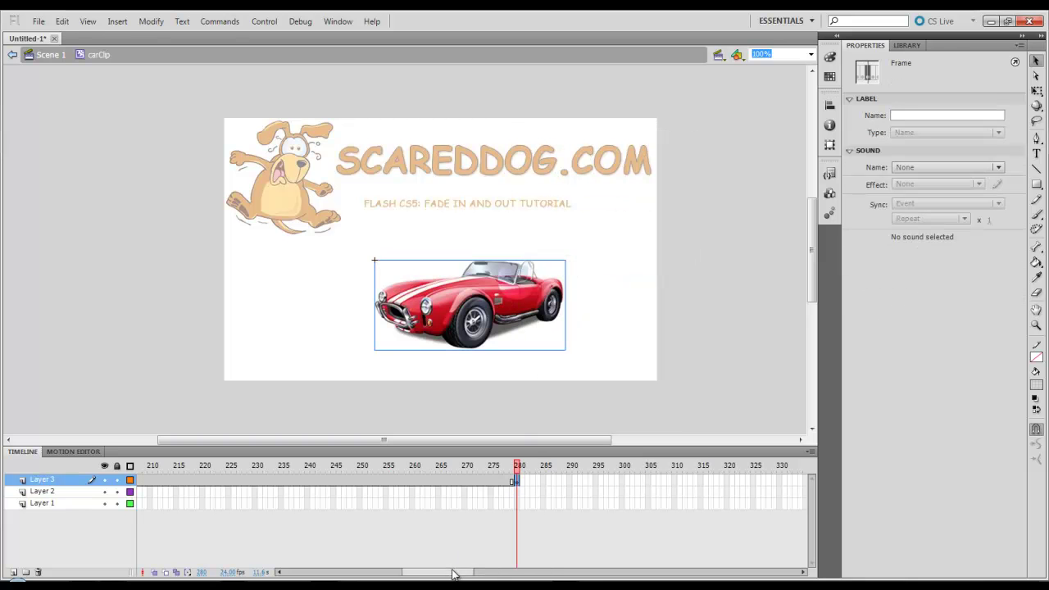
drag(456, 573, 425, 577)
right_click(460, 480)
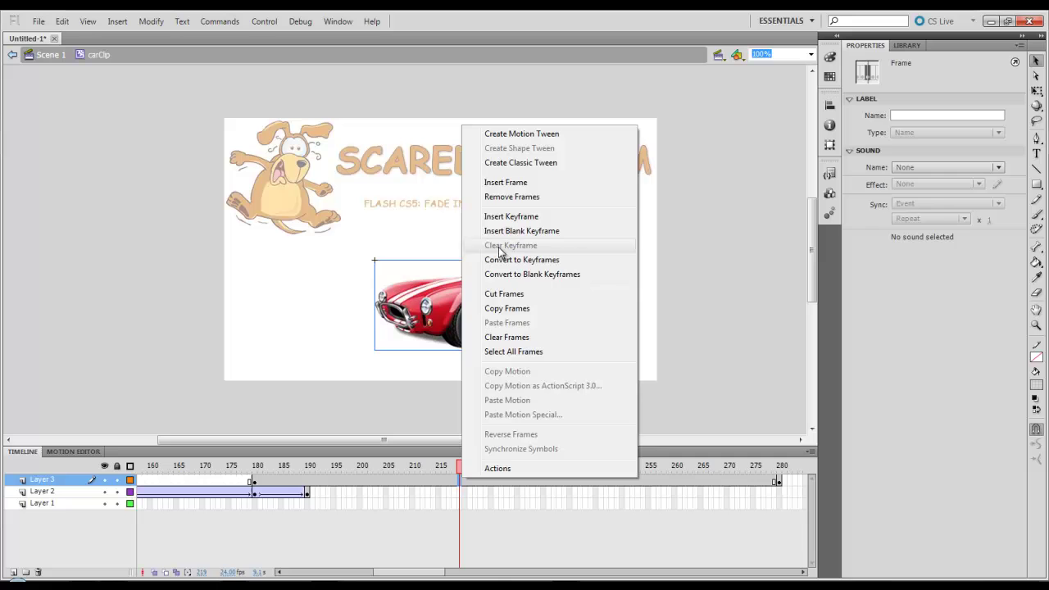
click(511, 163)
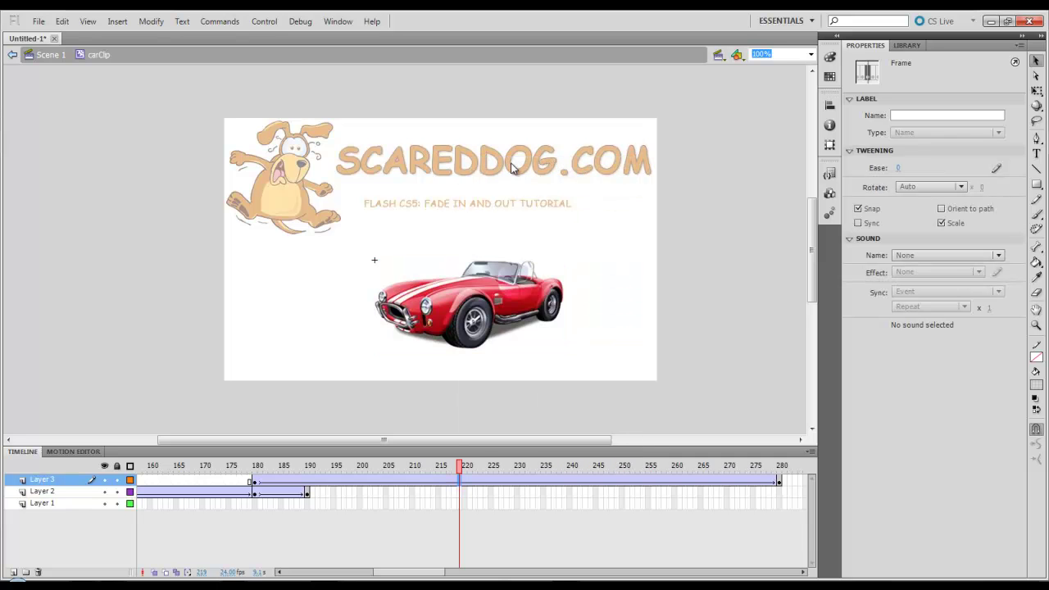
Insert keyframes at frames 190 and 270 on Layer 3
click(308, 481)
right_click(308, 481)
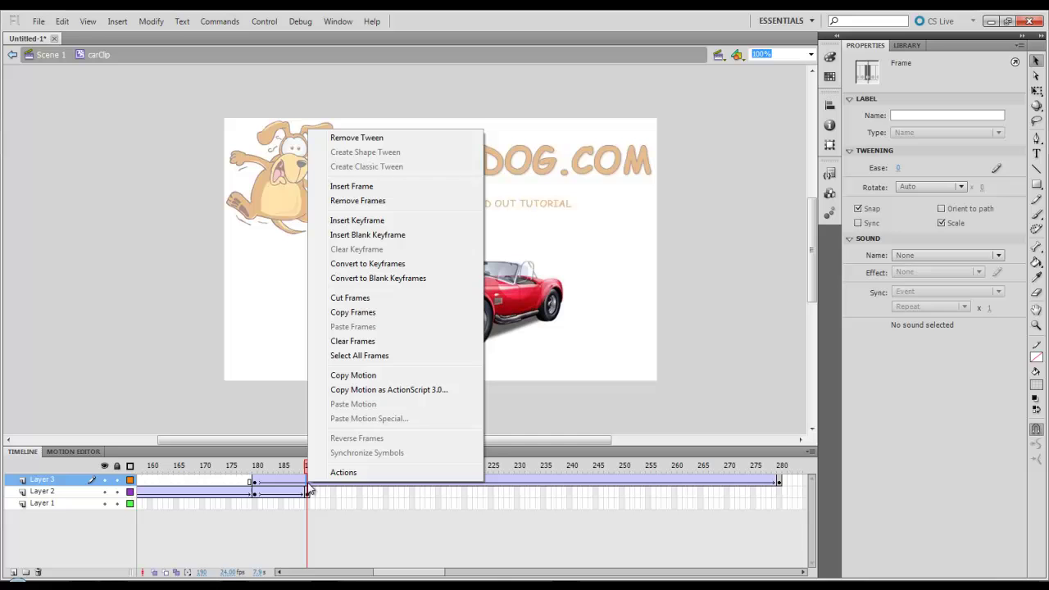
click(349, 220)
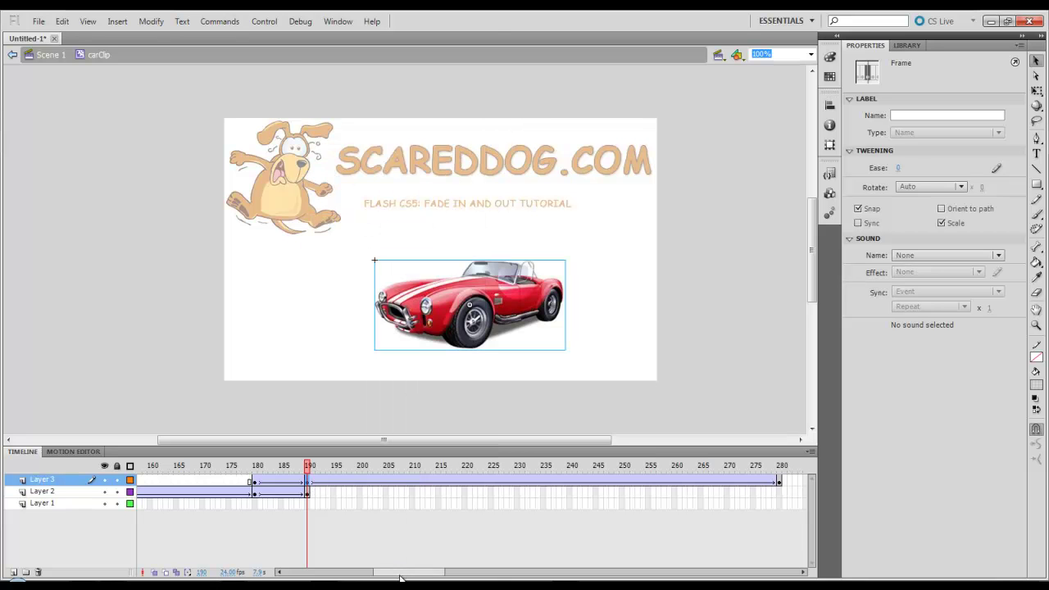
drag(401, 573, 436, 569)
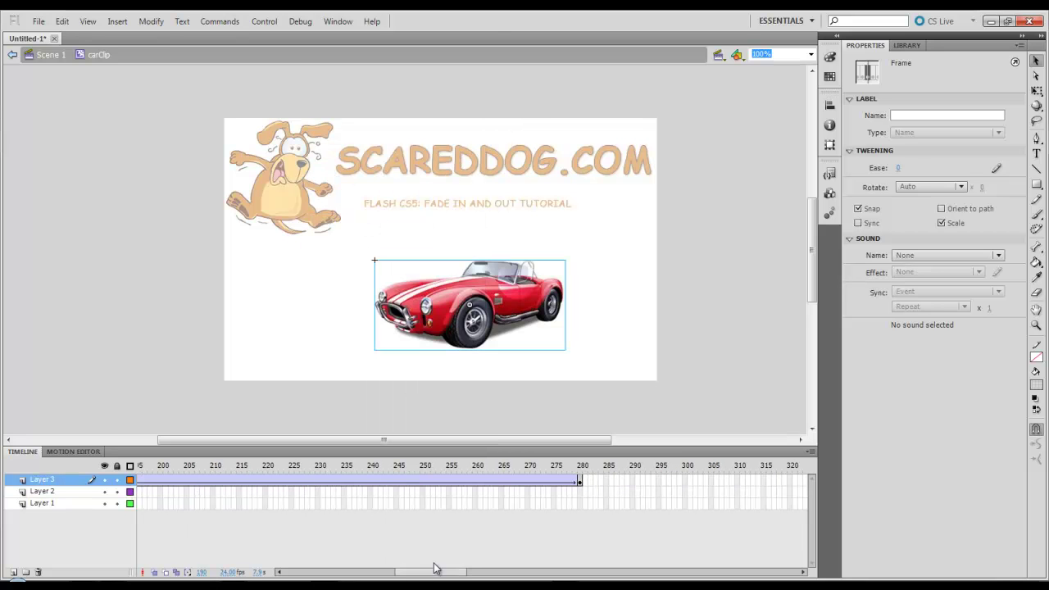
click(530, 482)
right_click(530, 487)
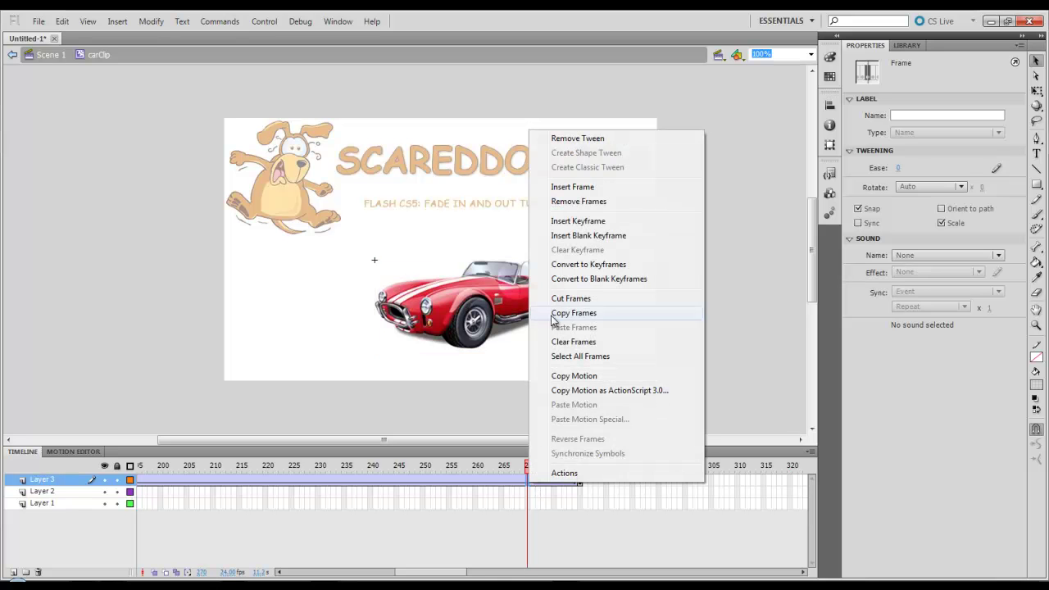
click(568, 222)
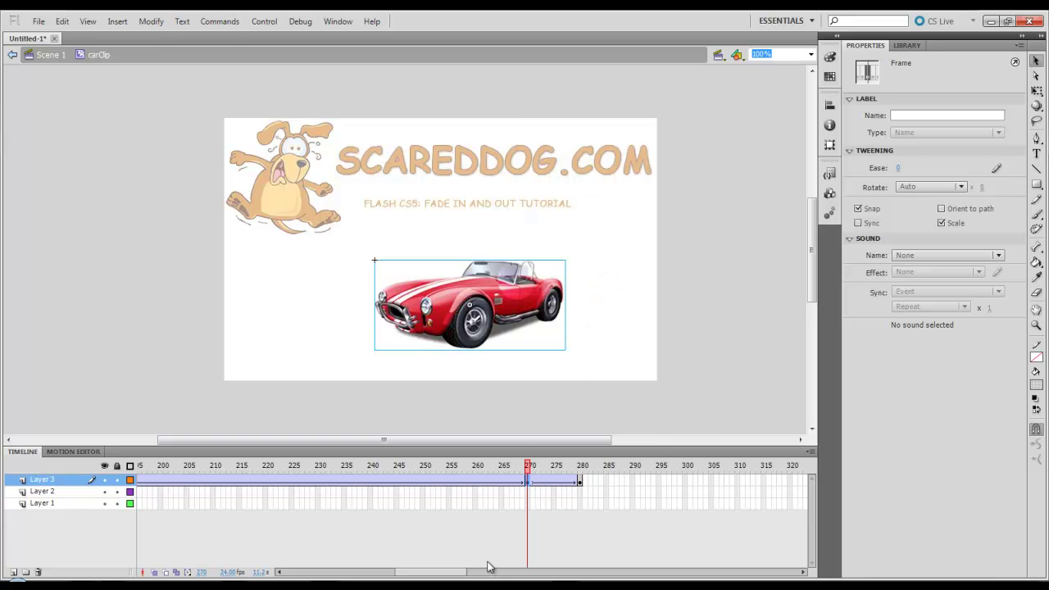
drag(434, 572, 400, 572)
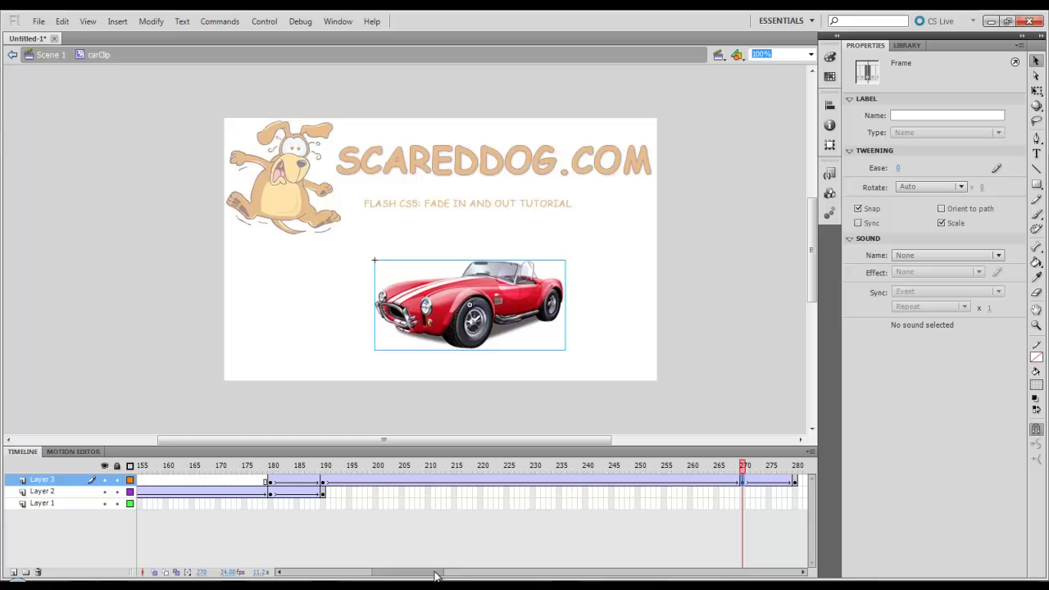
Set the red car's Color Effect to Alpha 0% at frame 180
click(271, 486)
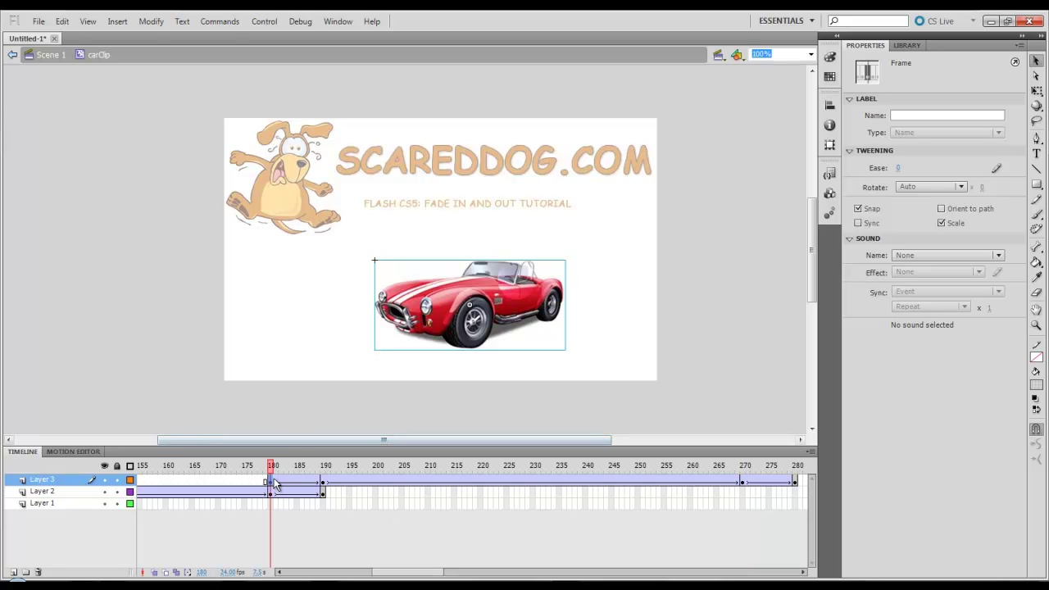
click(490, 303)
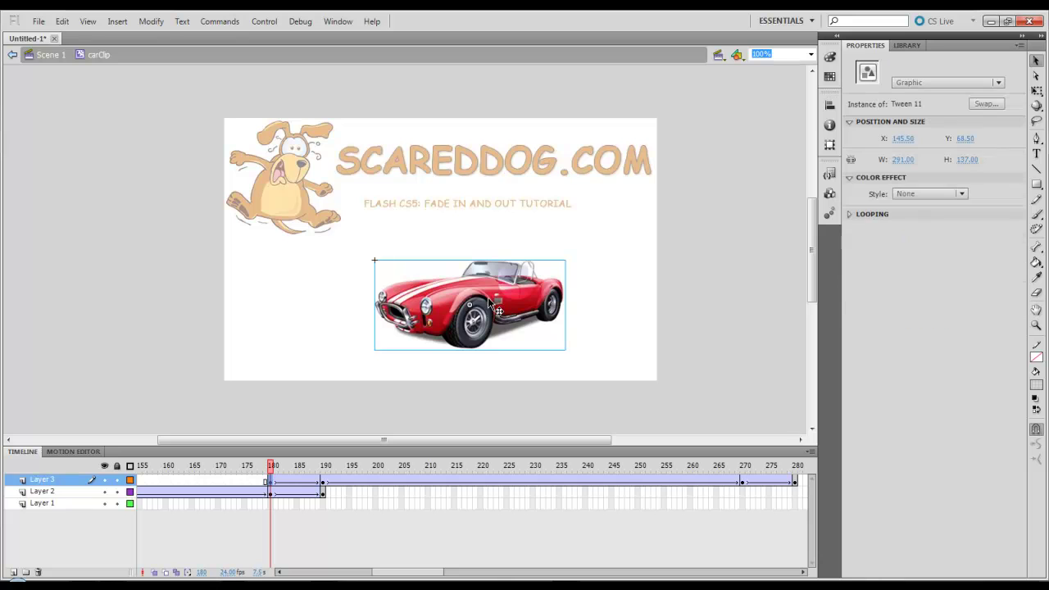
click(963, 195)
click(924, 265)
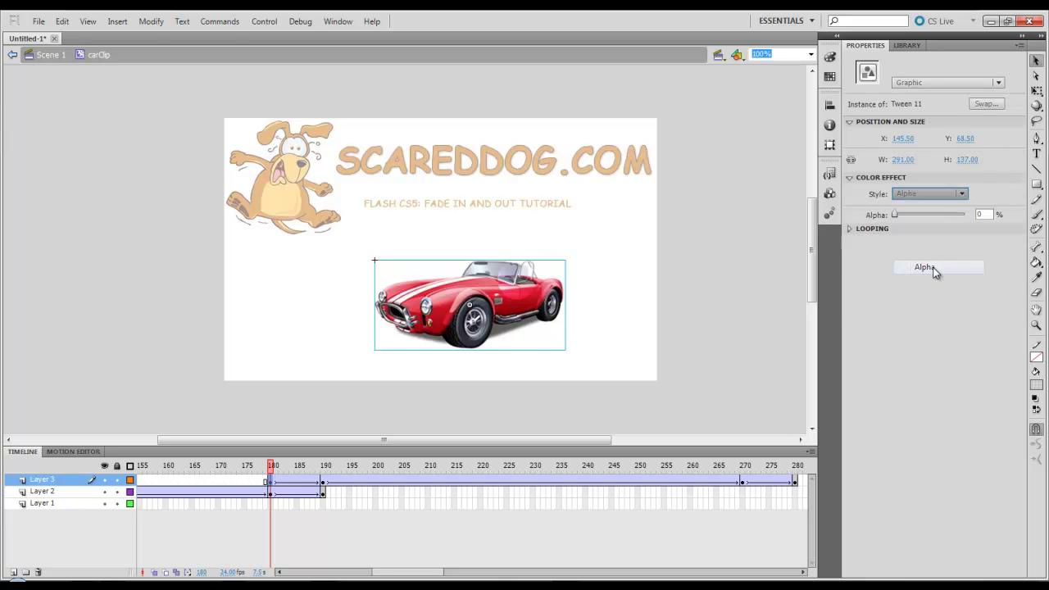
Set the red car's Alpha to 0% at frame 280 too
drag(392, 574, 430, 572)
click(460, 484)
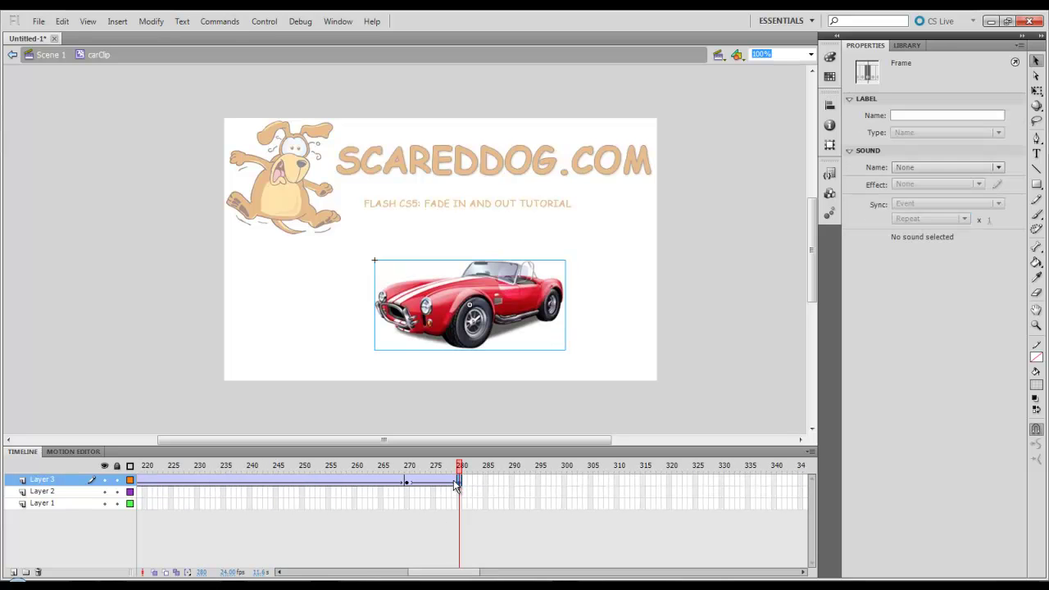
click(507, 336)
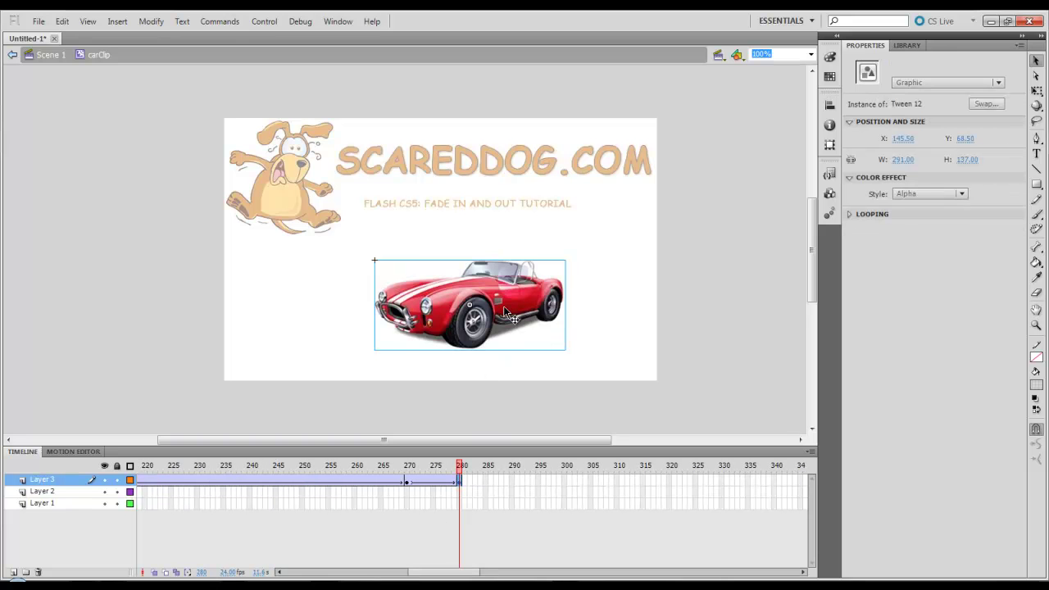
click(963, 197)
click(938, 268)
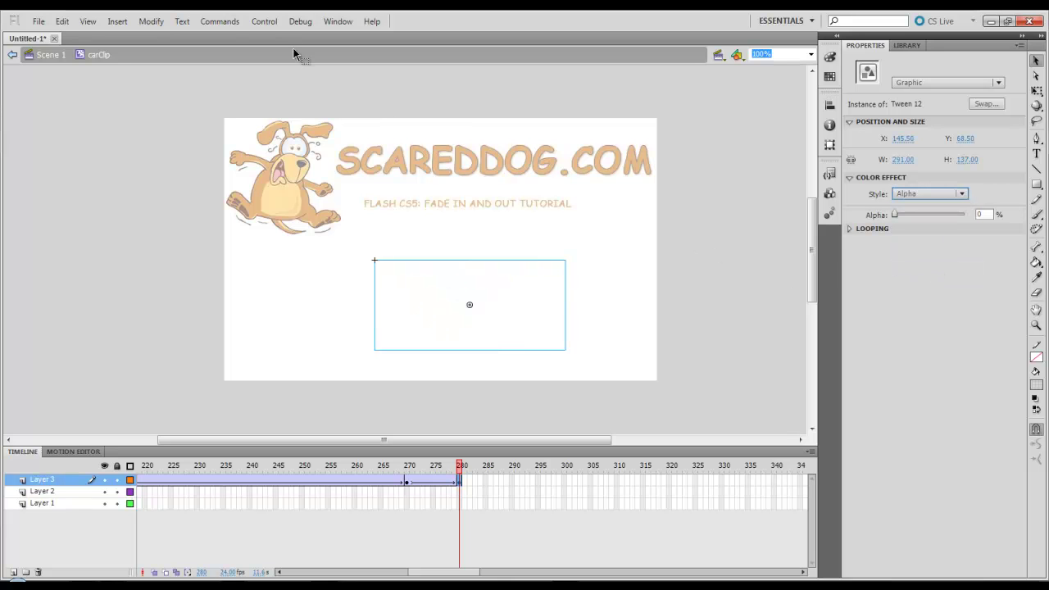
click(265, 21)
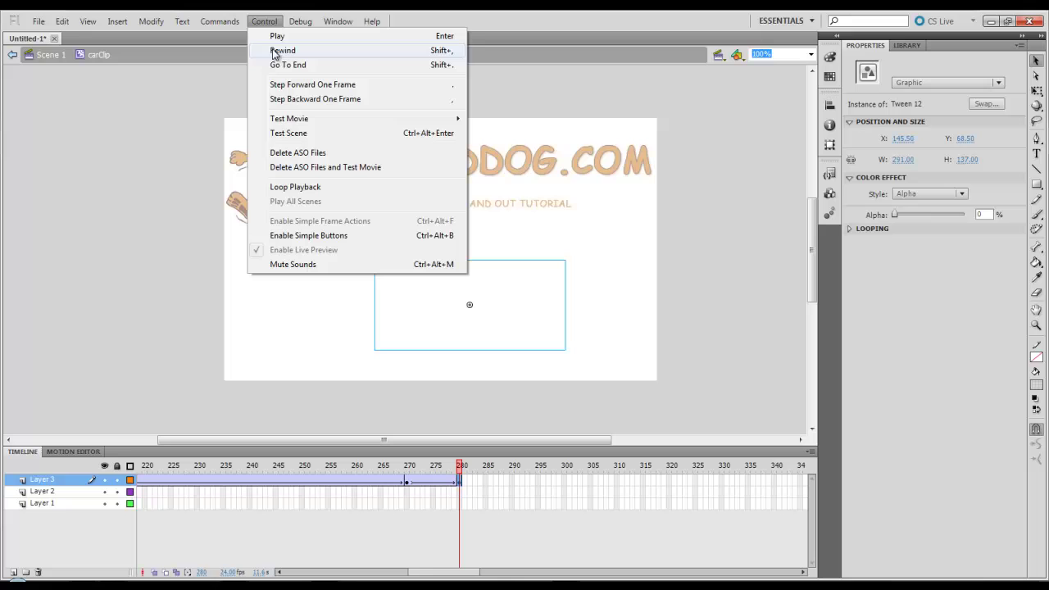
click(299, 133)
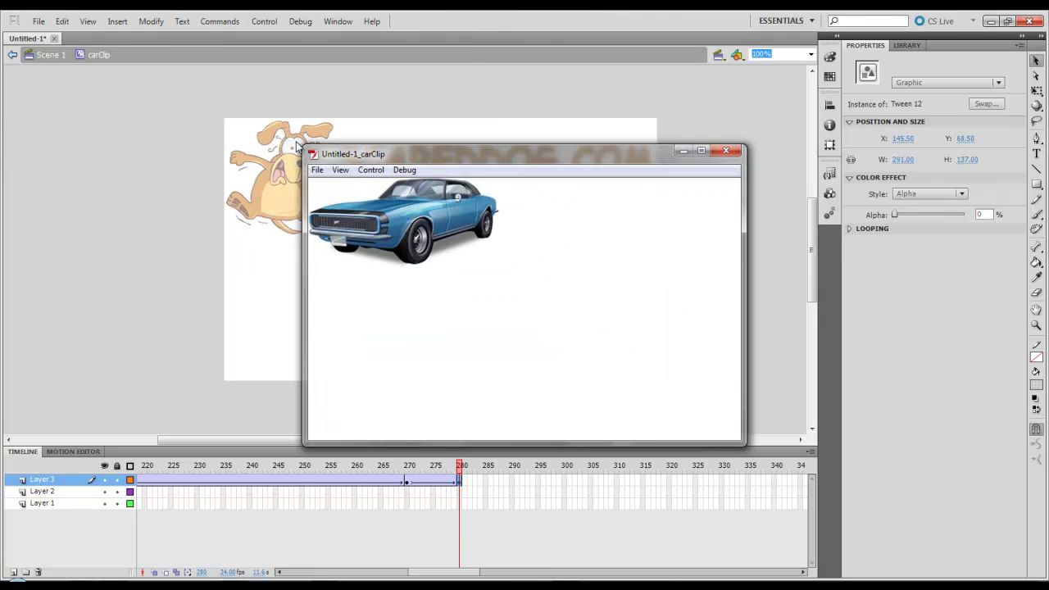
click(726, 150)
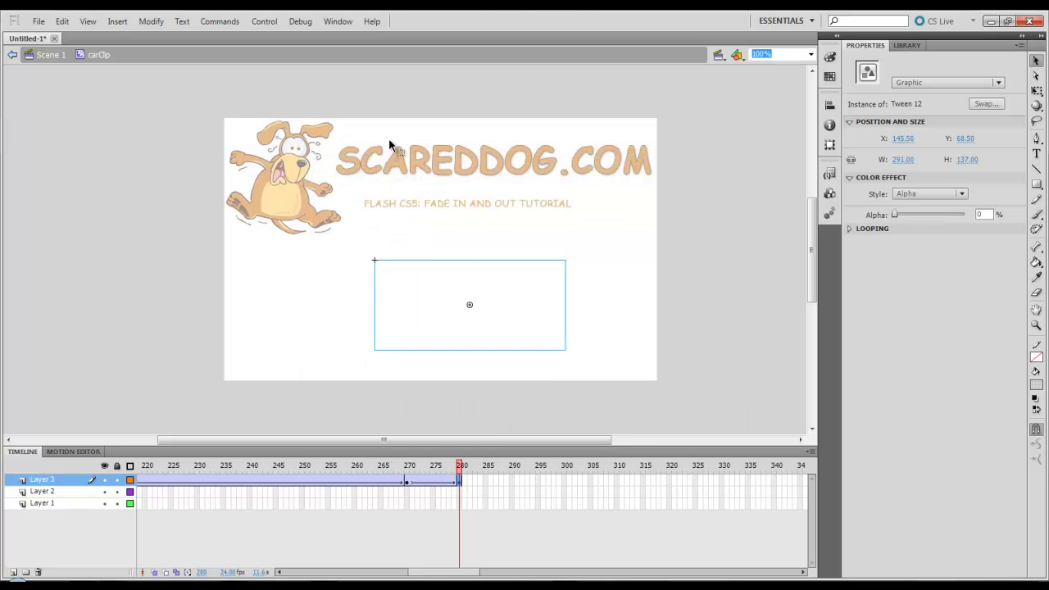
Exit carClip to Scene 1 and run Test Scene to watch the cars fade in and out
click(51, 57)
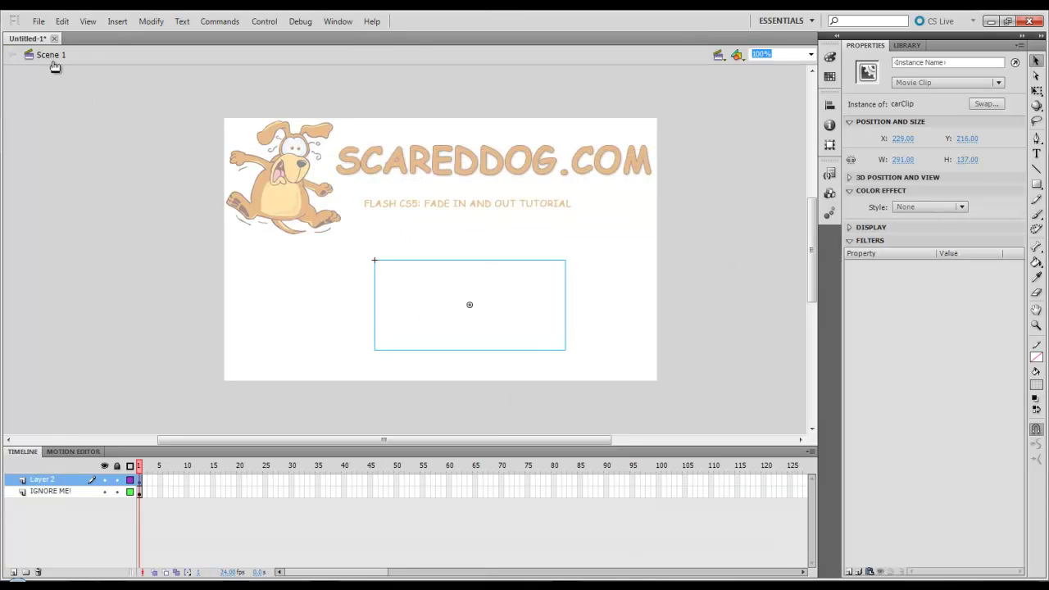
click(266, 25)
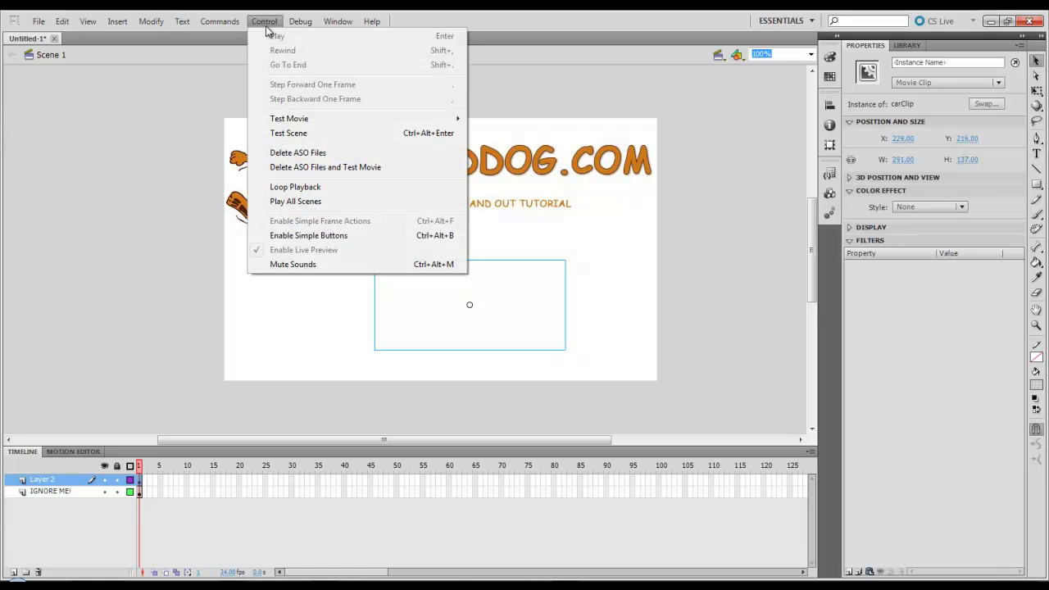
click(289, 134)
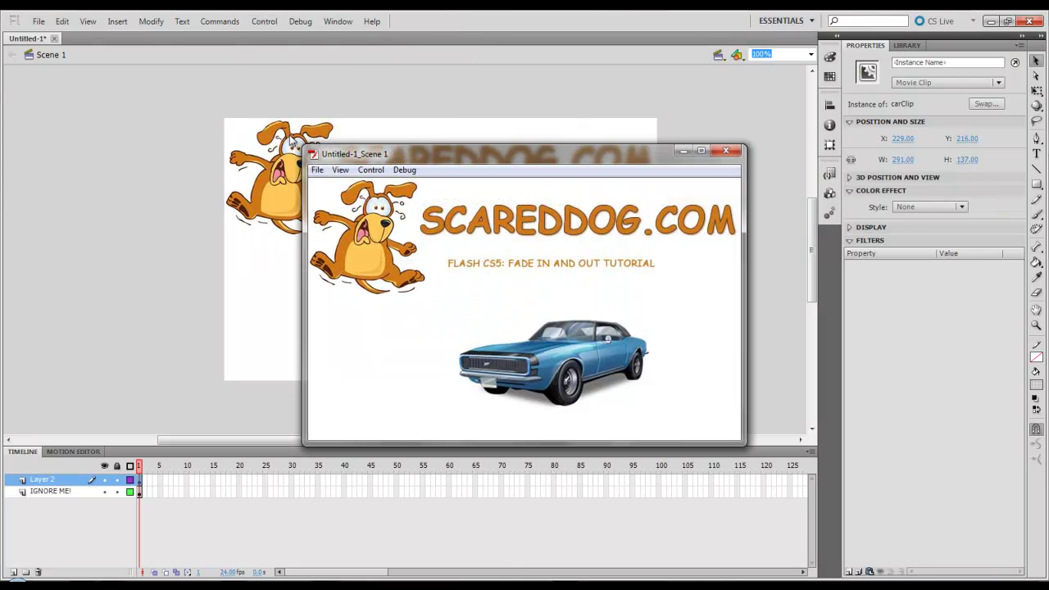